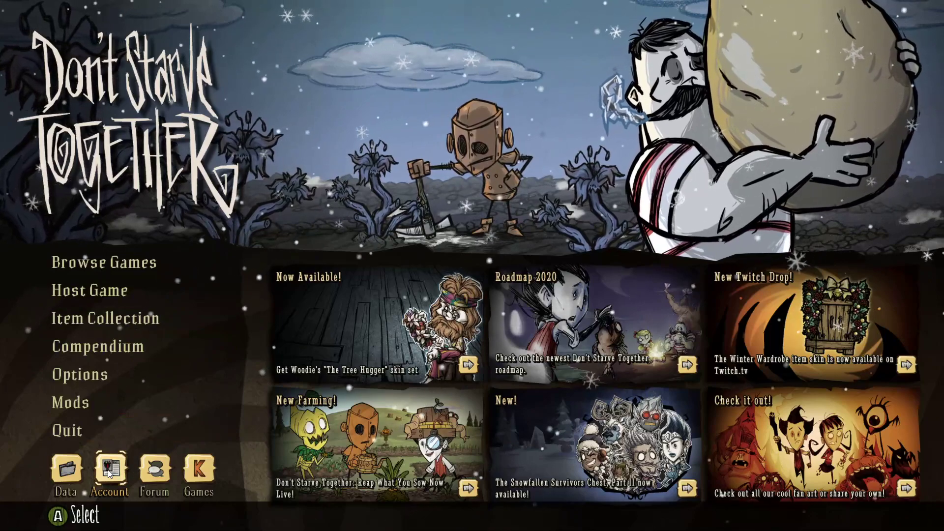
Open the Klei account page from the game's main menu
click(109, 473)
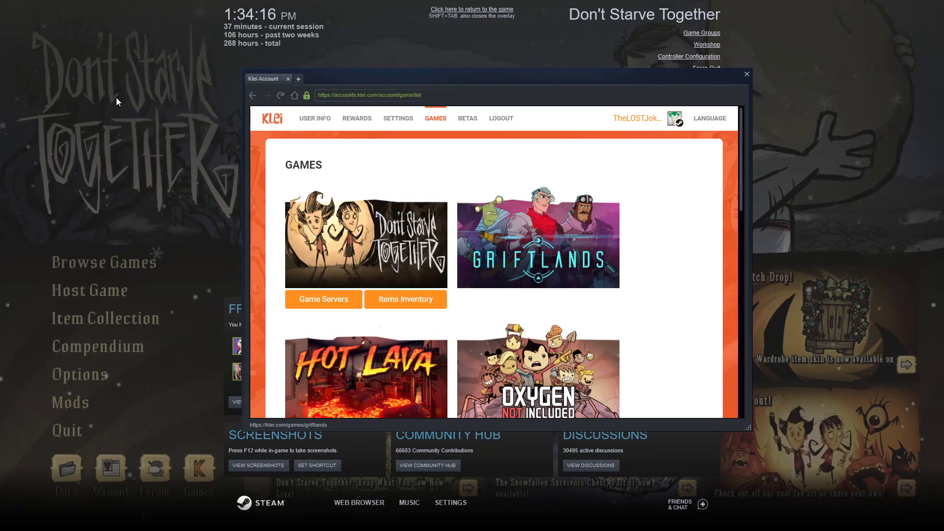
Switch to the Steam library and select Don't Starve Together Dedicated Server
key(alt+Tab)
key(alt+Tab)
key(alt+Tab)
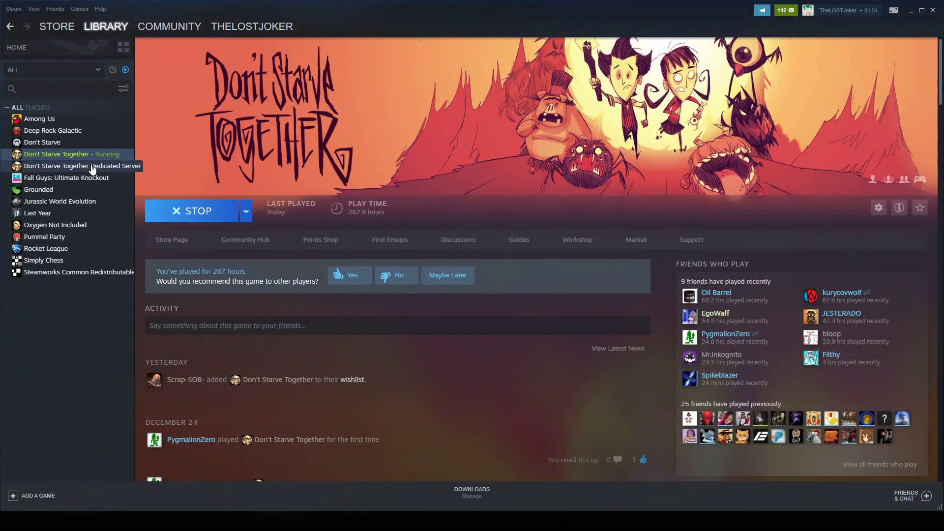
click(92, 168)
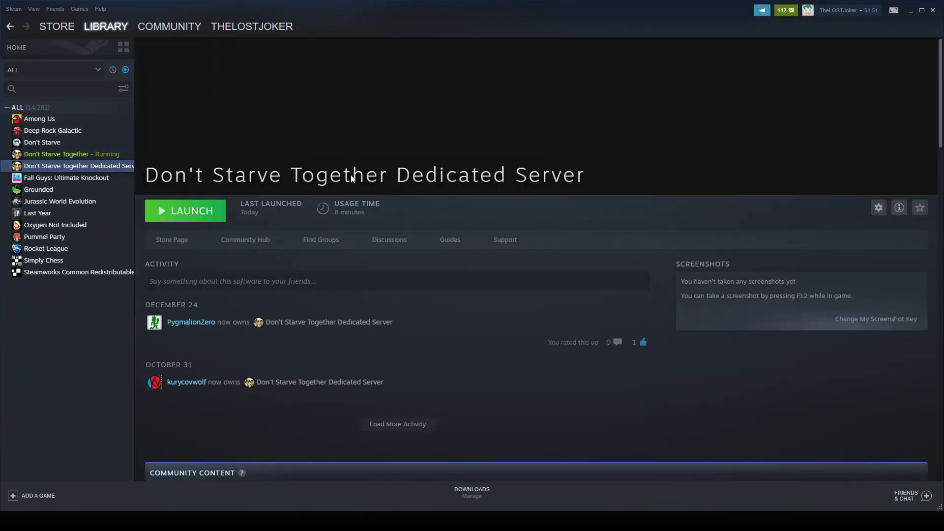
Examine the library list with and without the ready-to-play filter, and check that Tools is among the shown content types
click(98, 71)
click(126, 71)
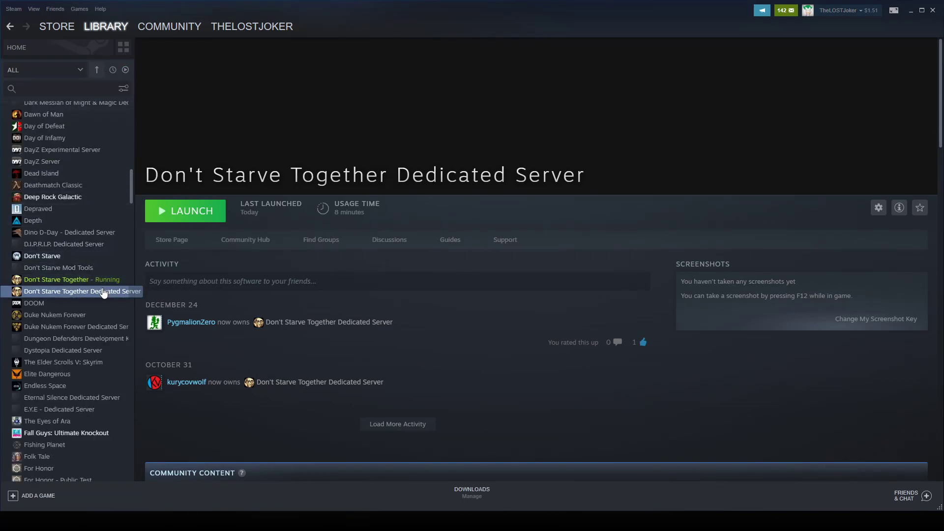
right_click(106, 291)
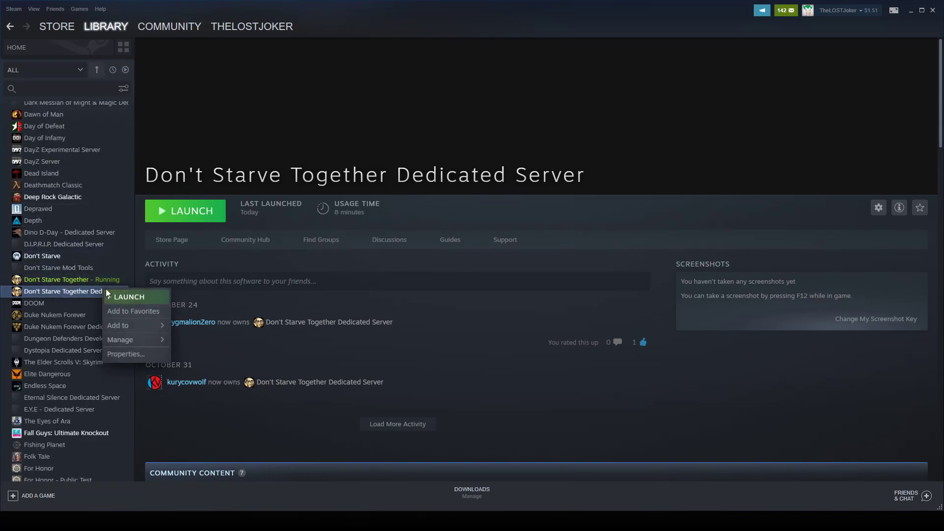
click(125, 71)
click(124, 72)
click(98, 71)
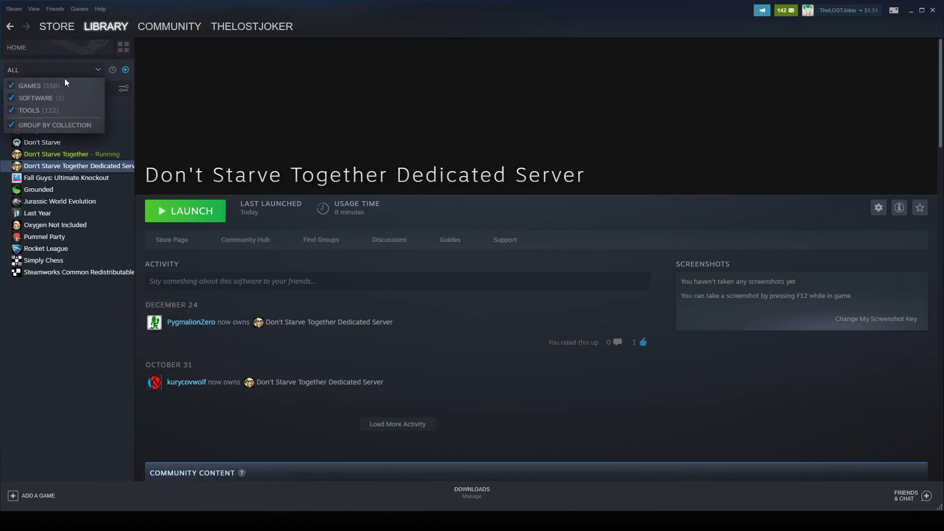
click(48, 110)
click(93, 330)
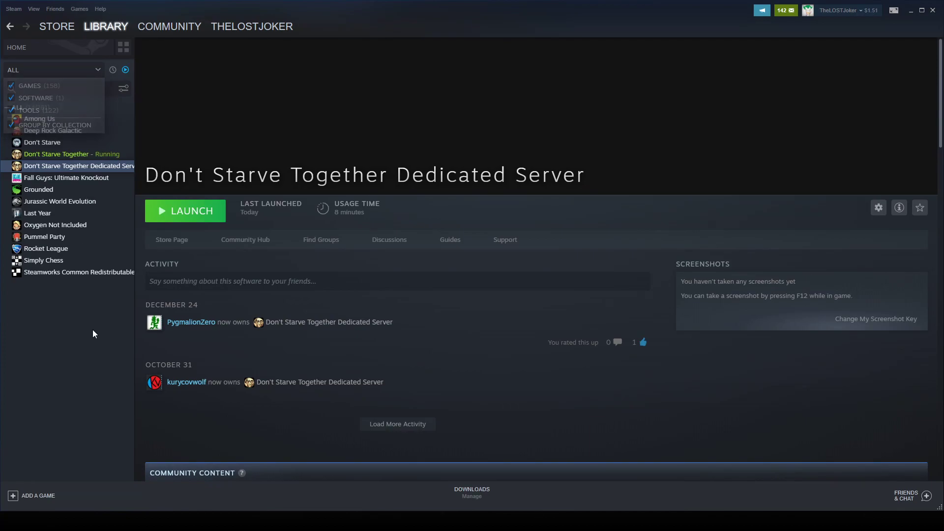
right_click(116, 170)
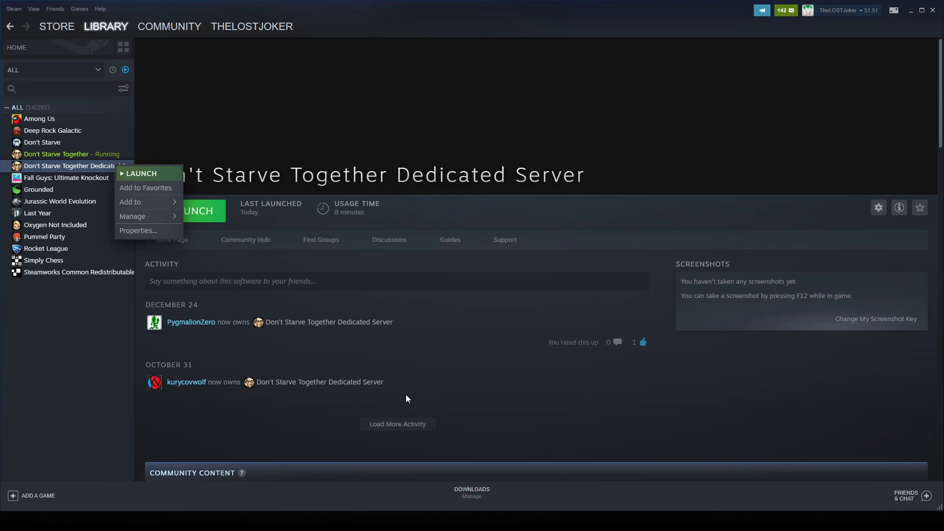
key(alt+Tab)
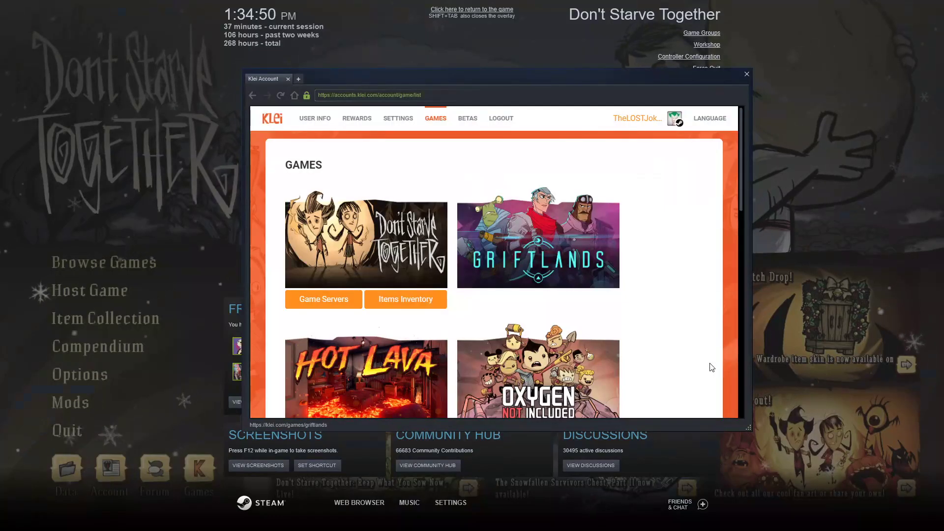
key(alt+Tab)
click(716, 363)
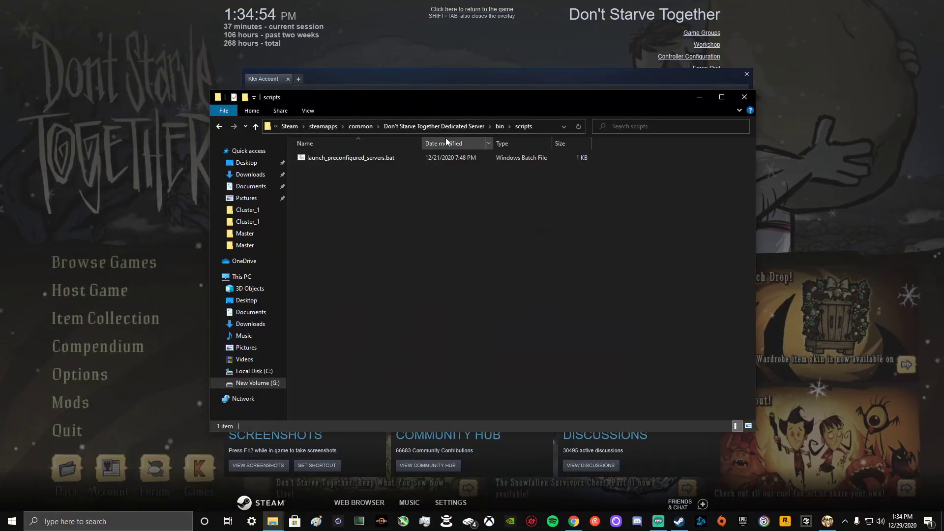
key(alt+Tab)
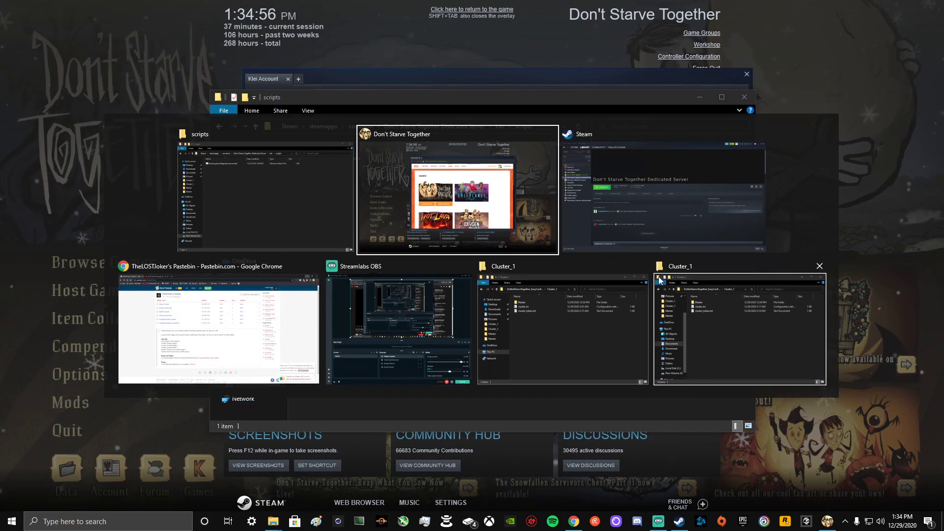
key(alt+Tab)
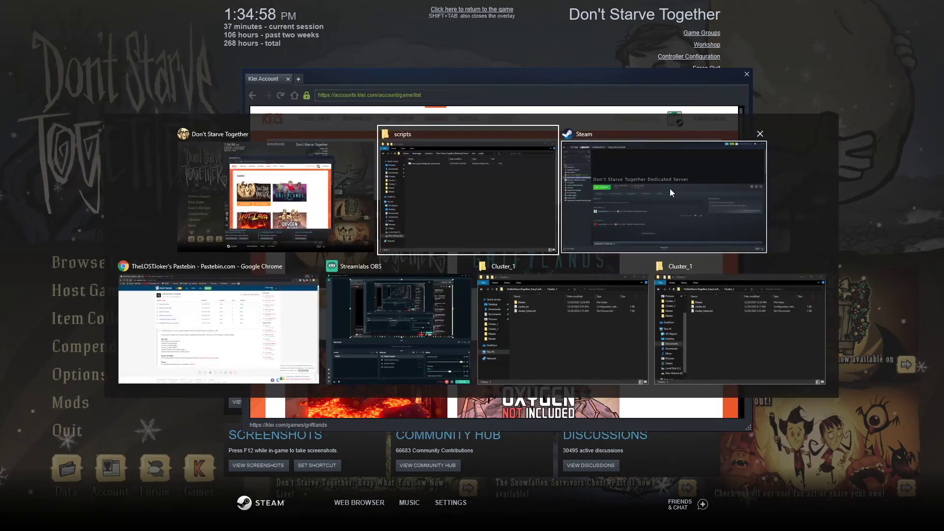
key(alt+Tab)
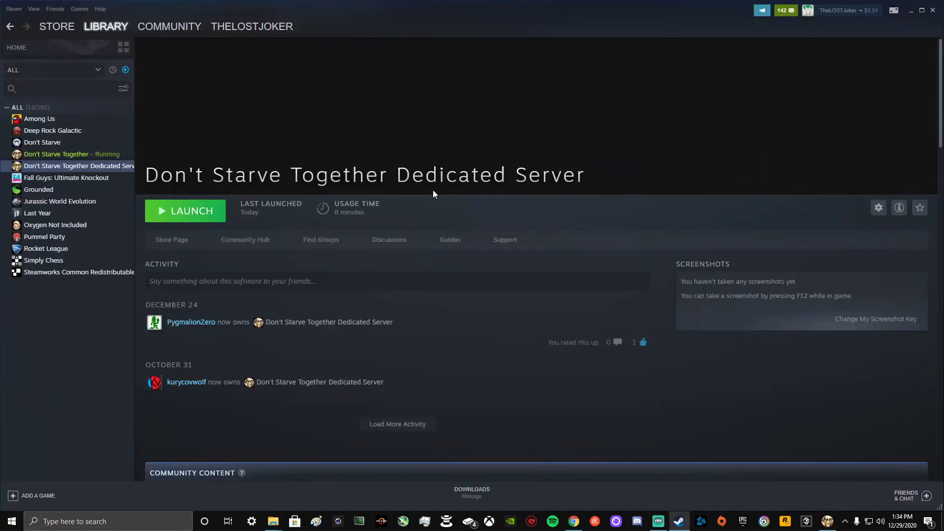
Browse the local files of Don't Starve Together Dedicated Server from its properties, and bring the installation folder to the front
right_click(111, 169)
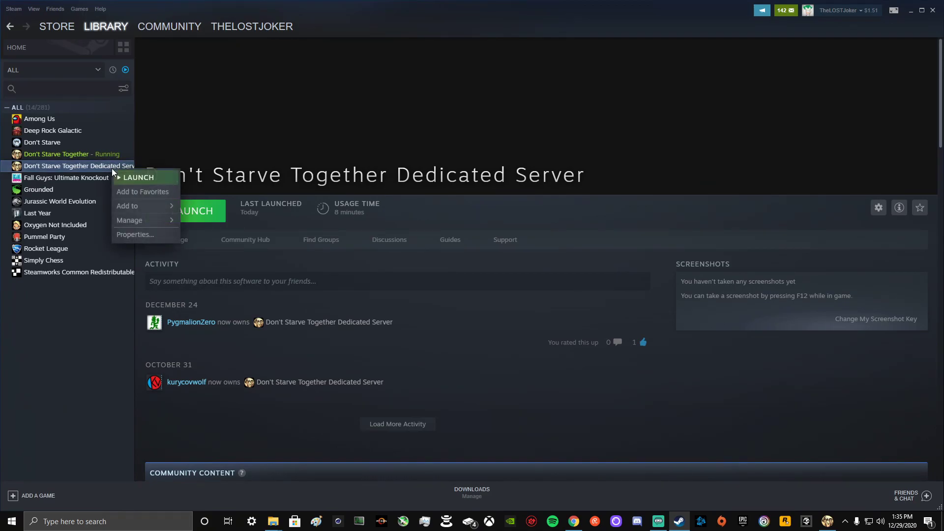
click(147, 237)
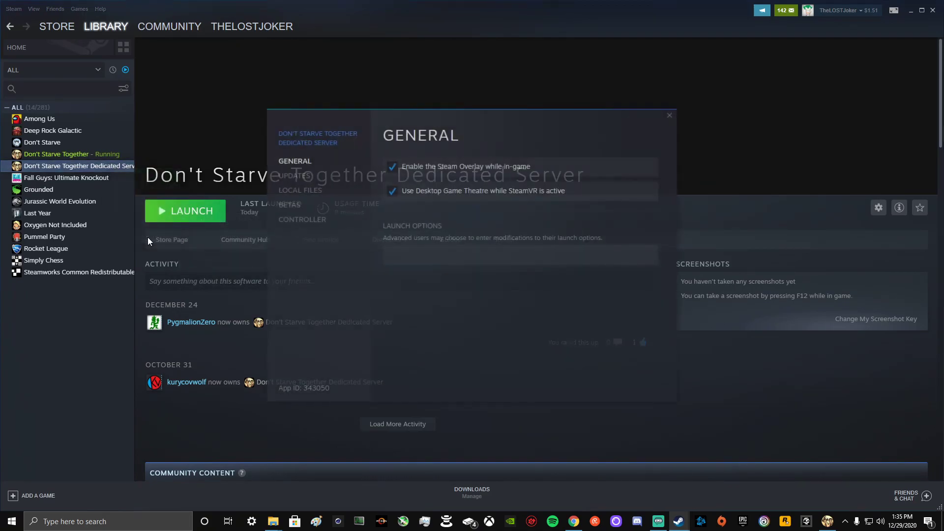
click(316, 193)
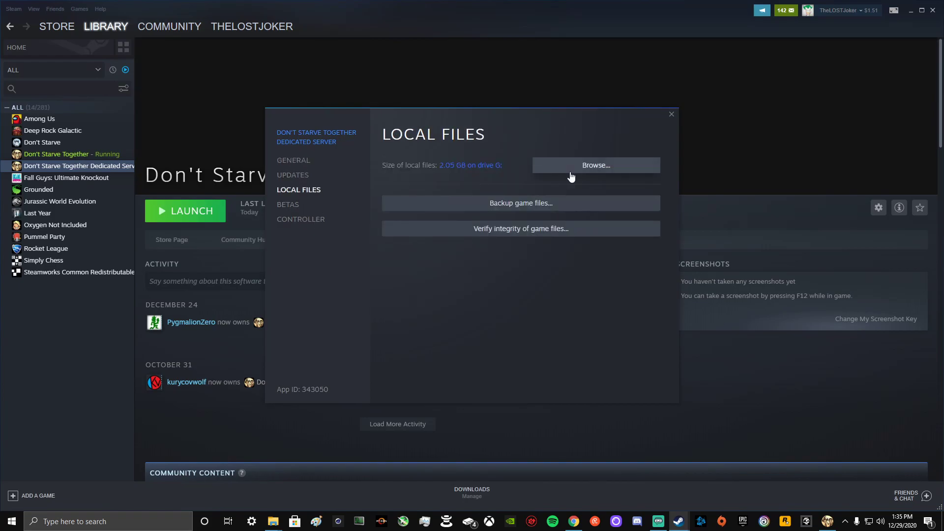
click(596, 166)
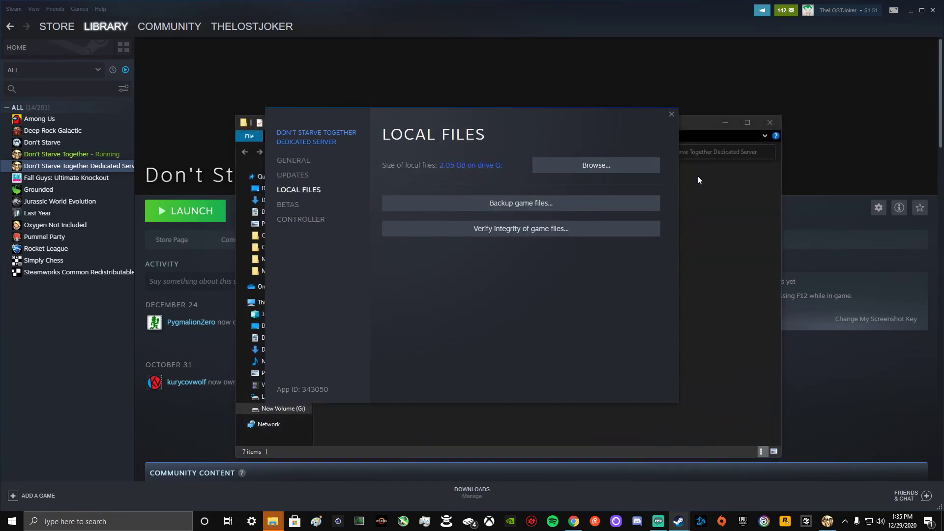
click(672, 114)
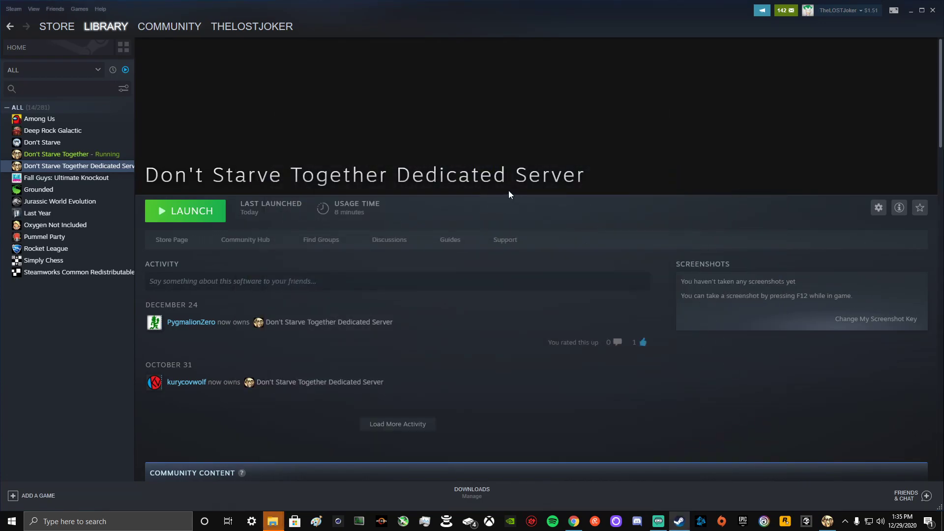
mouse_move(283, 521)
click(410, 481)
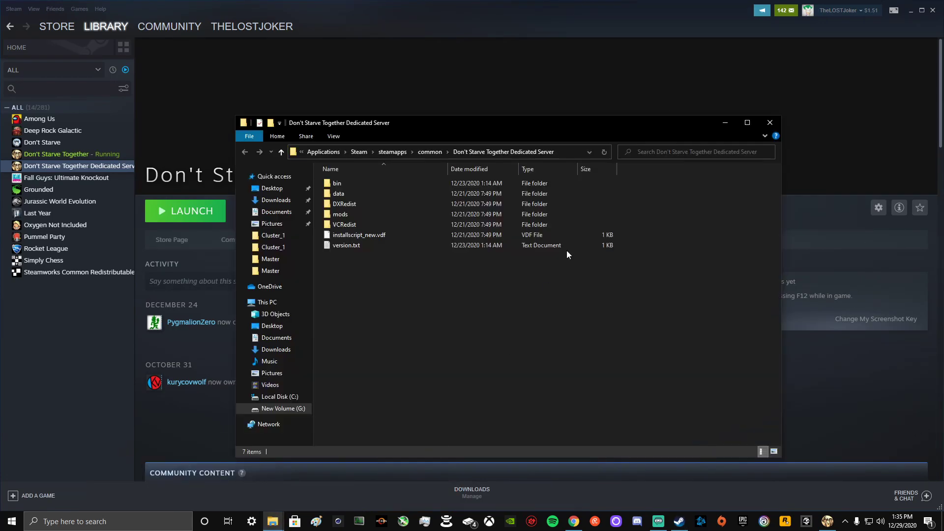
Run launch_preconfigured_servers.bat from the bin\scripts folder of the dedicated server installation
double_click(353, 184)
double_click(380, 183)
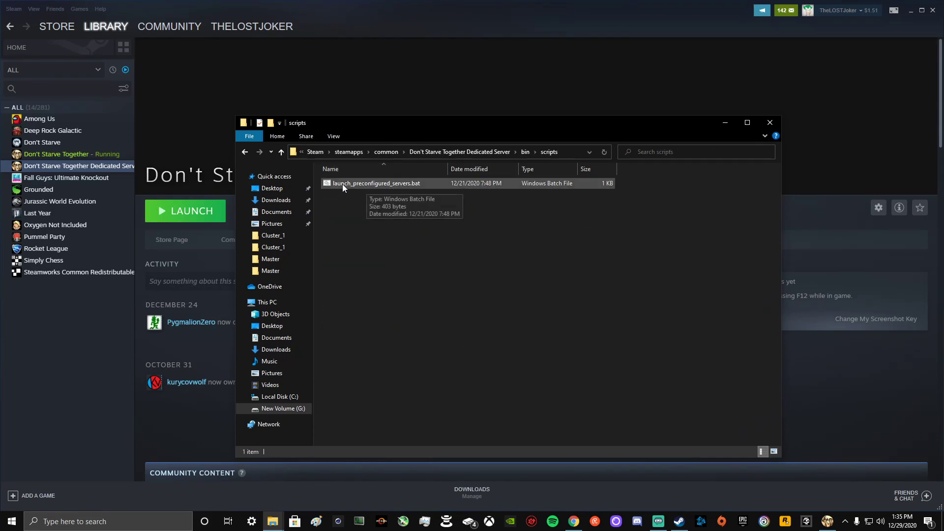
double_click(401, 184)
Arrange the Overworld and Caves server console windows side by side along the upper part of the desktop
drag(345, 113, 239, 8)
drag(538, 69, 669, 13)
drag(294, 14, 291, 23)
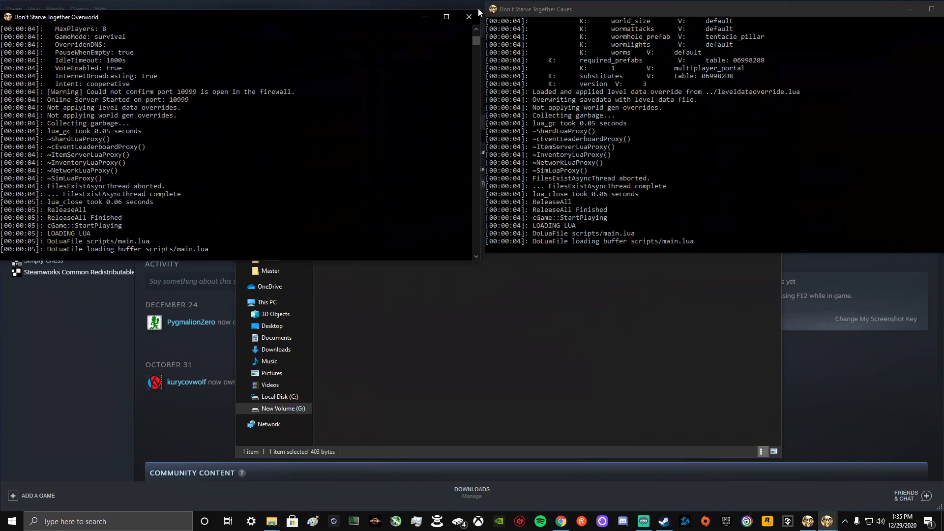
drag(539, 10, 540, 20)
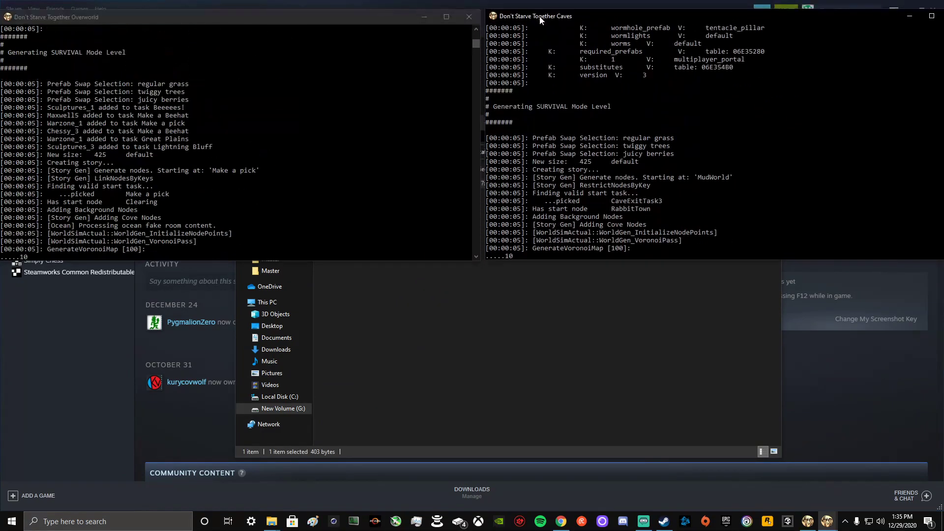
Bring up the Overworld's Cluster_1 folder window and navigate through Documents\Klei to DoNotStarveTogether_EasyConfigOverworld
click(271, 521)
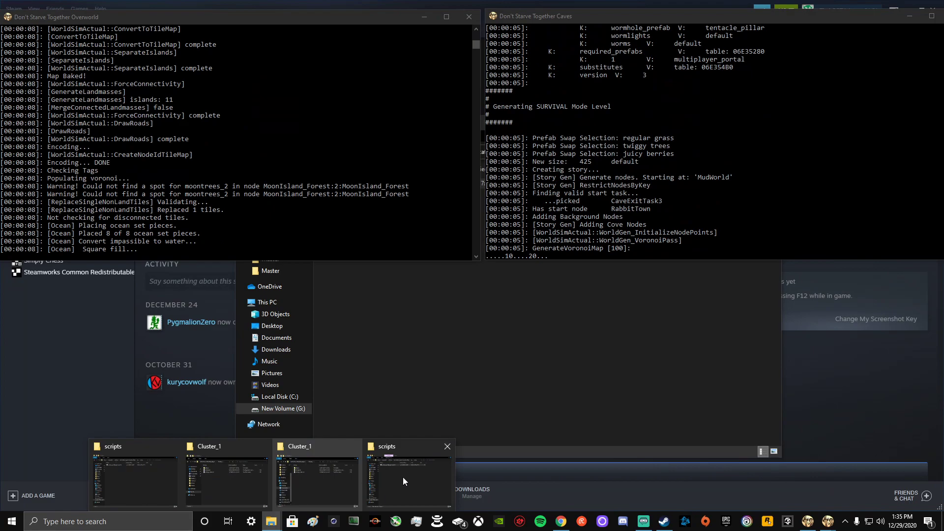
click(303, 507)
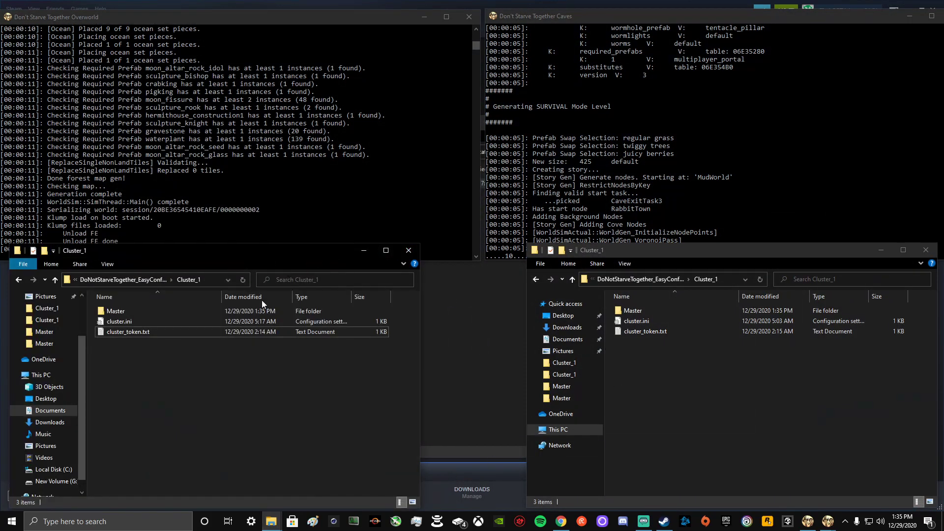
click(53, 279)
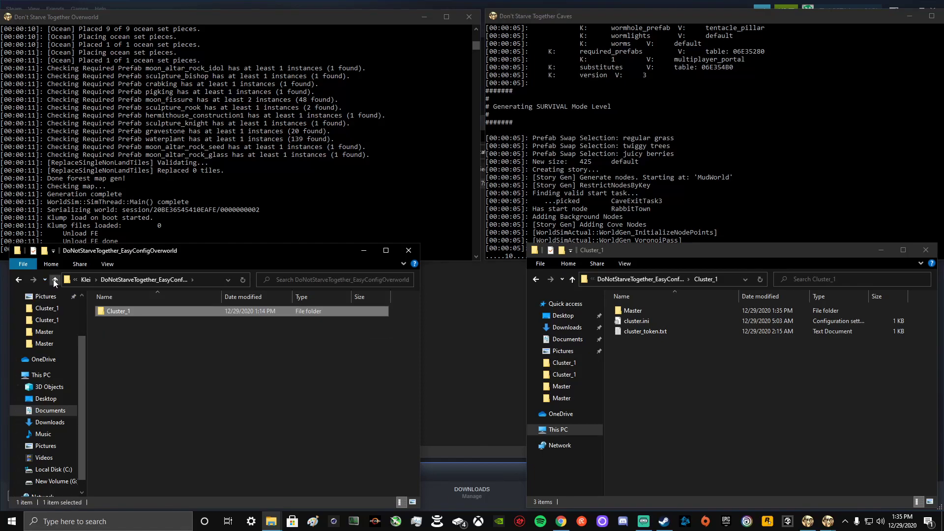
click(54, 279)
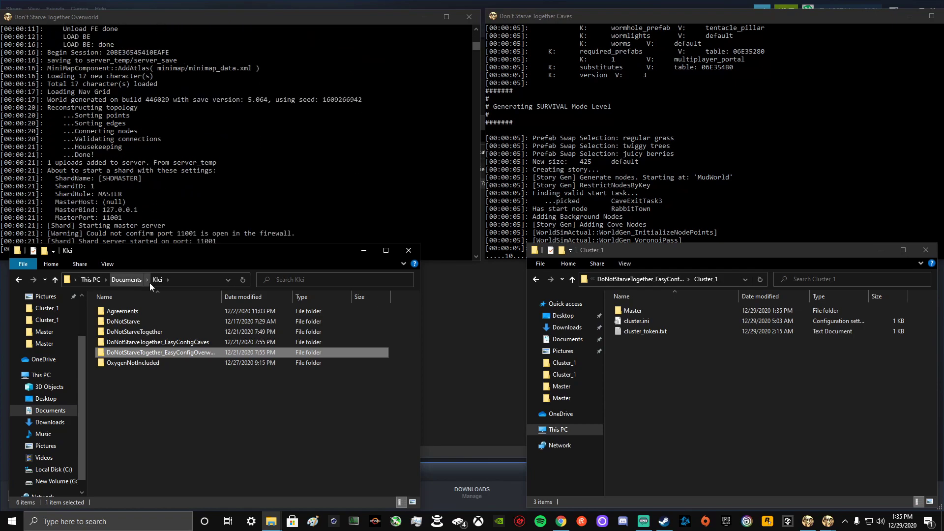
click(123, 282)
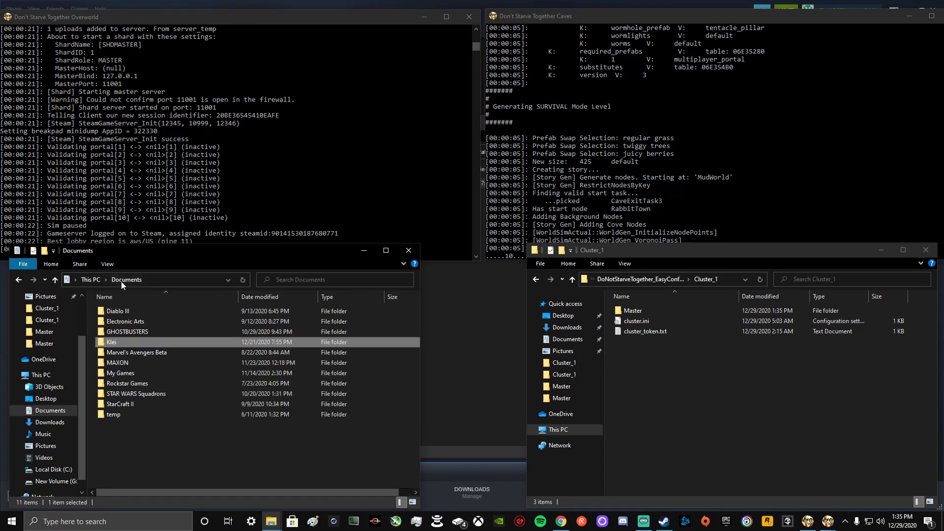
double_click(136, 343)
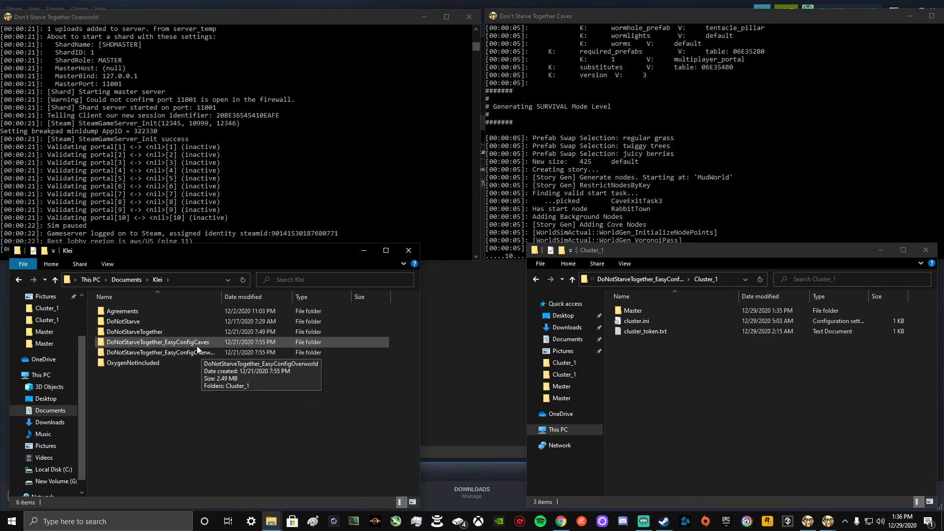
double_click(170, 352)
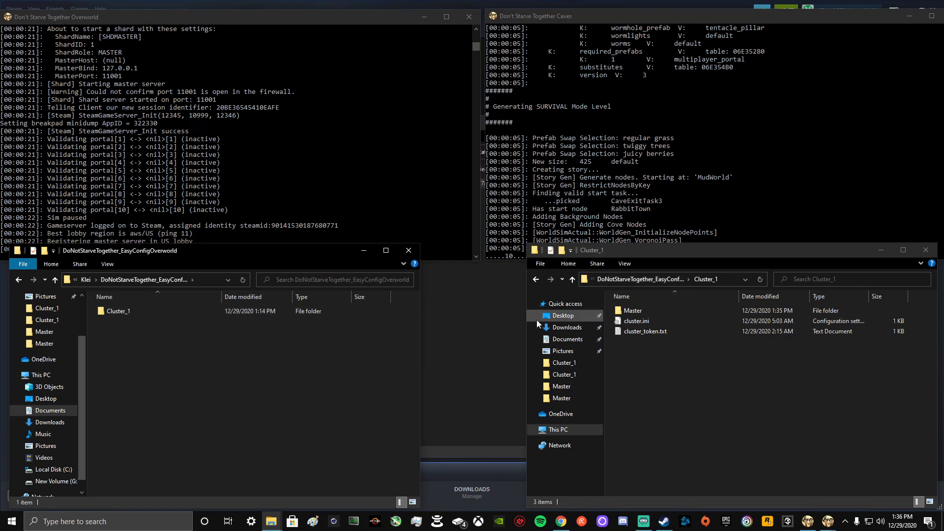
Reposition the two folder windows slightly and open Cluster_1 in both the Overworld and Caves configuration folders
mouse_move(267, 250)
mouse_down()
mouse_move(320, 173)
mouse_move(297, 253)
mouse_move(259, 253)
mouse_up()
mouse_move(659, 250)
mouse_down()
mouse_move(677, 243)
mouse_move(650, 241)
mouse_up()
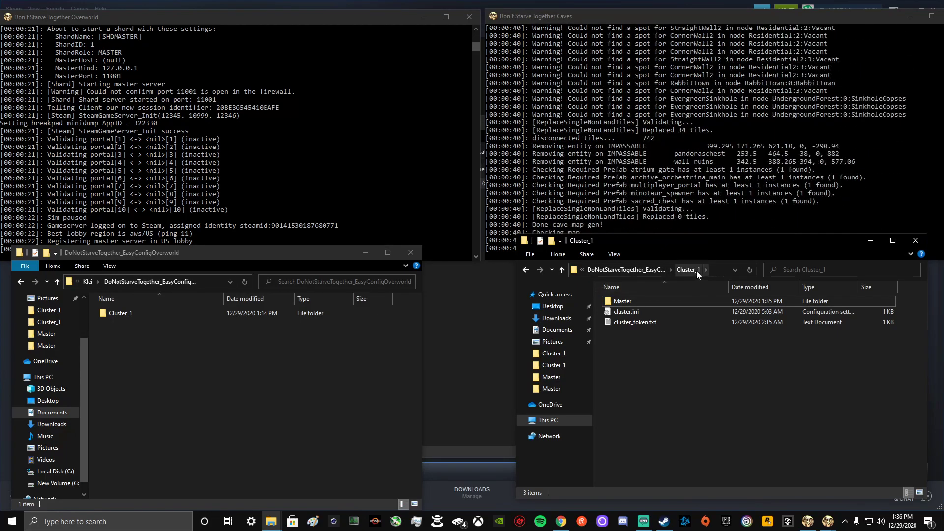
click(631, 273)
click(141, 348)
double_click(147, 314)
double_click(634, 301)
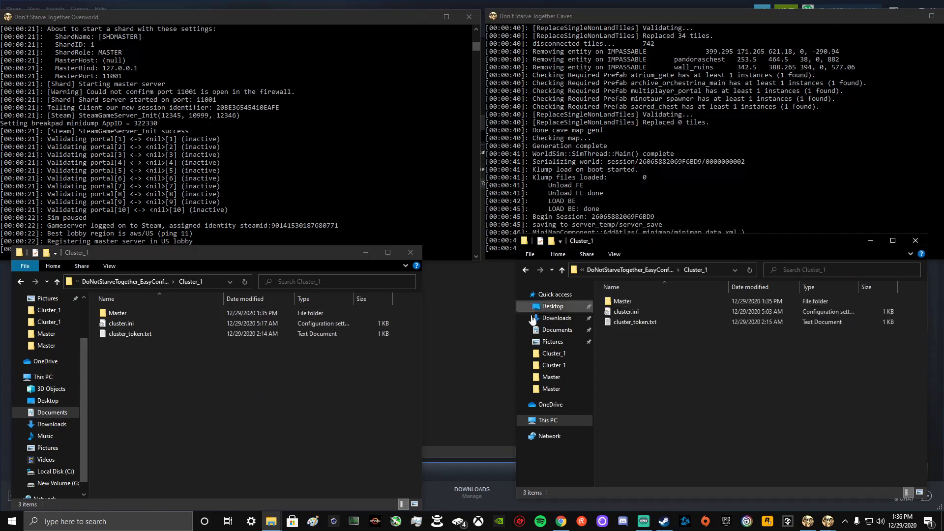
Examine the files in the Overworld cluster's Master folder, return to Cluster_1, and check the Overworld server console
double_click(199, 311)
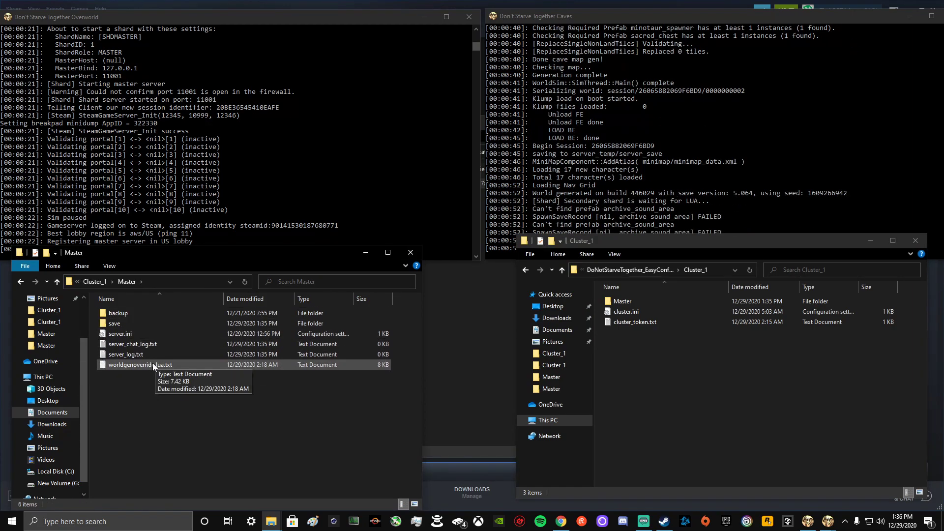
click(56, 280)
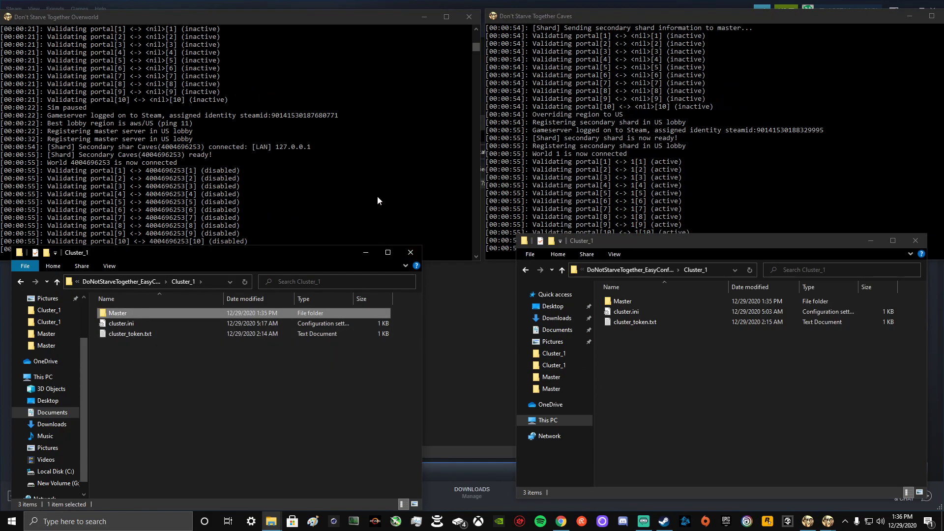
click(199, 388)
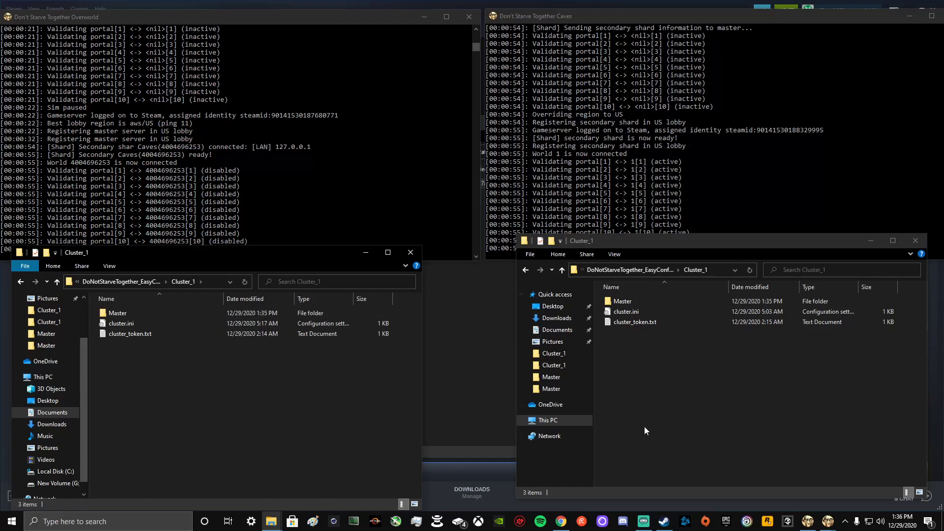
click(357, 190)
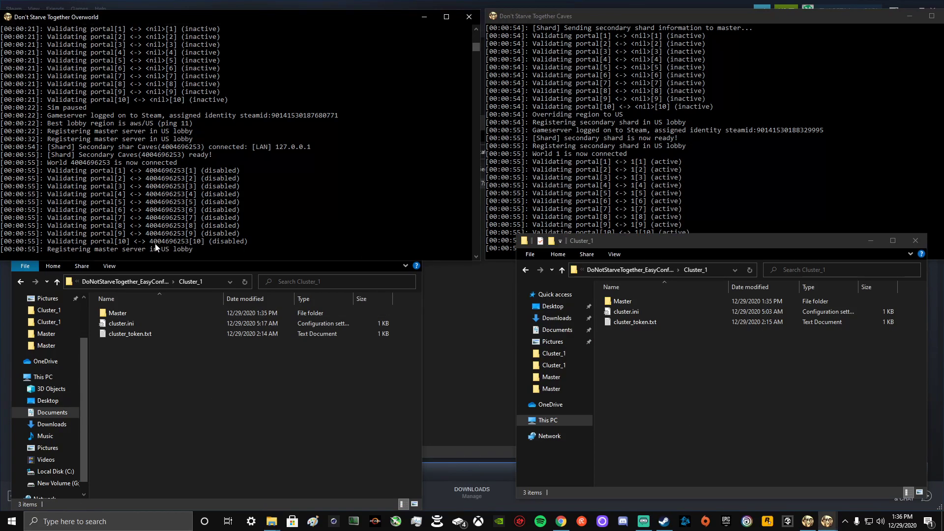
Shut down the Overworld server by running c_shutdown() in its console
click(501, 249)
click(262, 235)
click(347, 211)
right_click(347, 212)
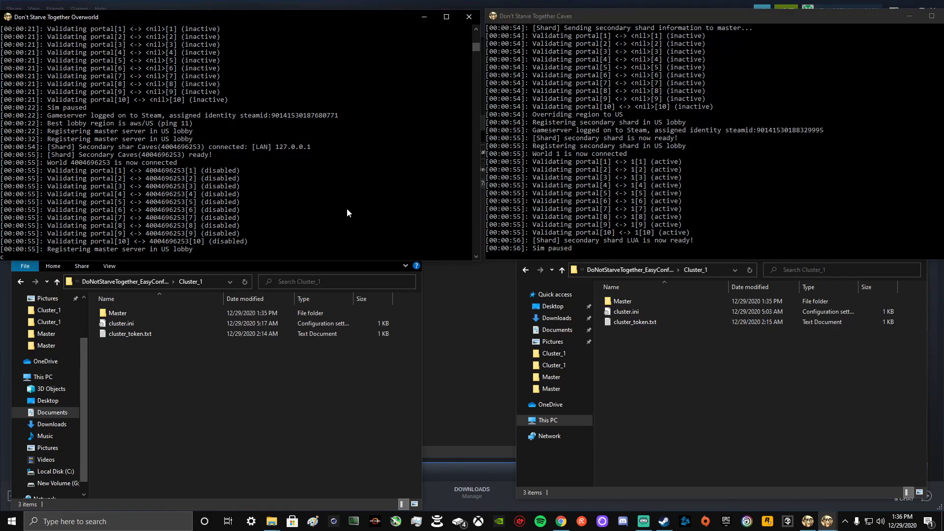
text(c_shutdown())
key(Return)
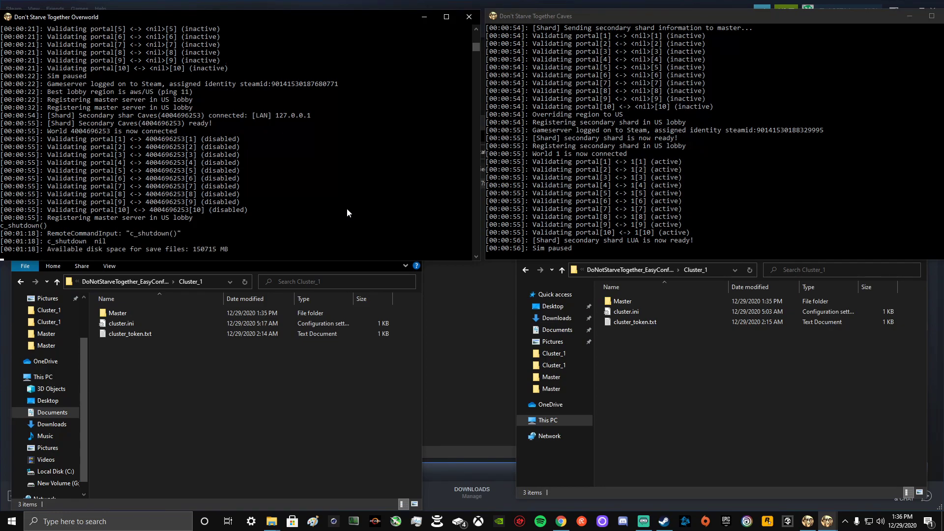
Shut down the Caves server by running c_shutdown() in its console
click(752, 203)
text(c_shut)
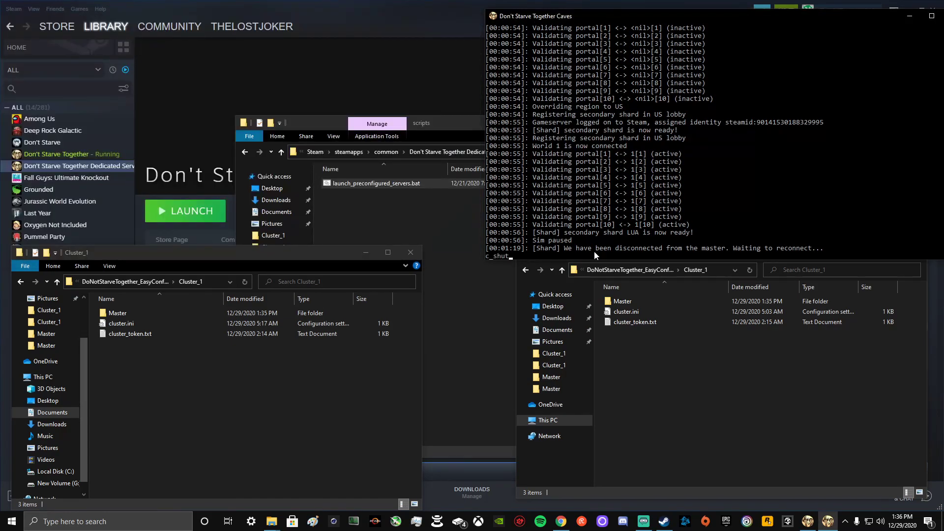
text(down())
key(Return)
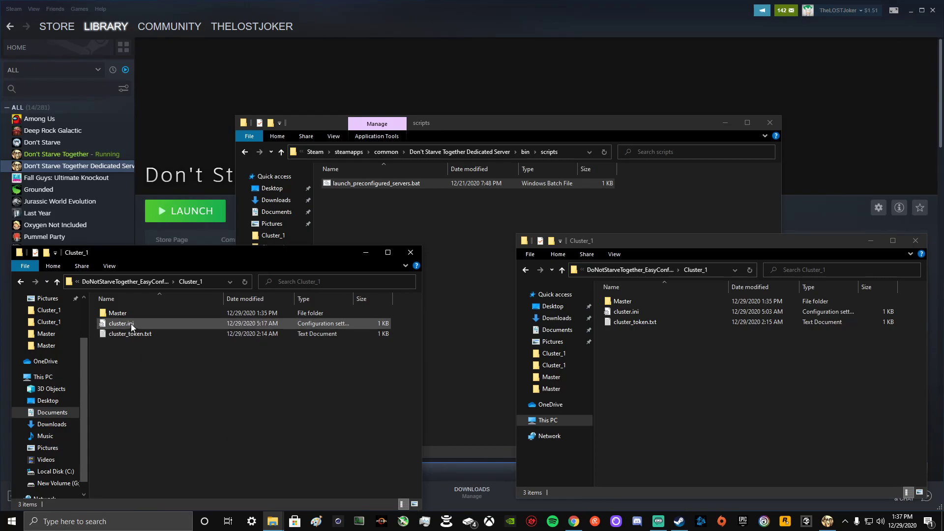
Create a new text document with its default name in the Overworld's Cluster_1 folder, then open and close it in Notepad
right_click(143, 394)
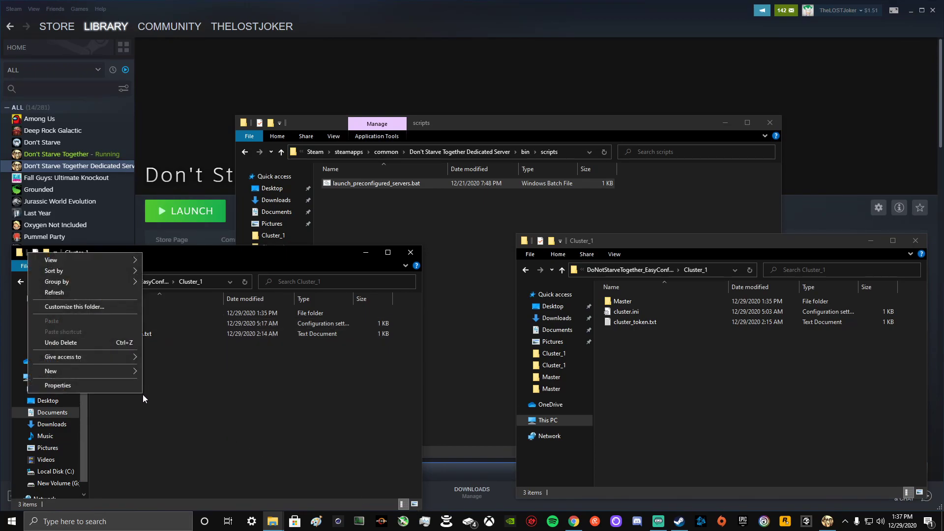
mouse_move(102, 368)
right_click(300, 392)
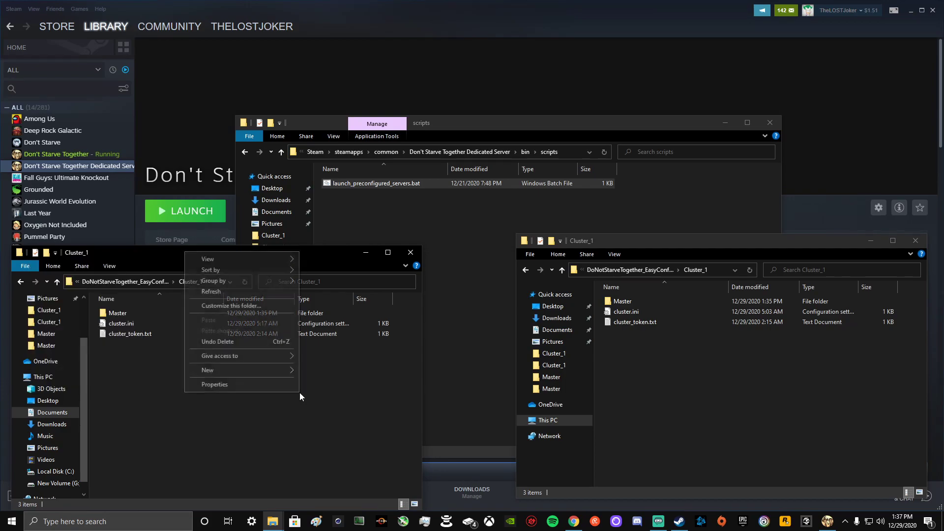
mouse_move(286, 371)
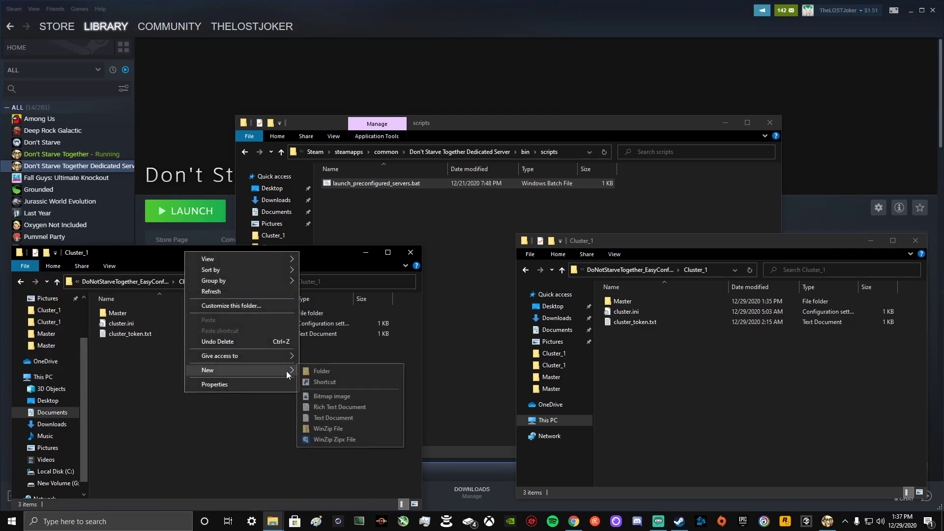
click(359, 420)
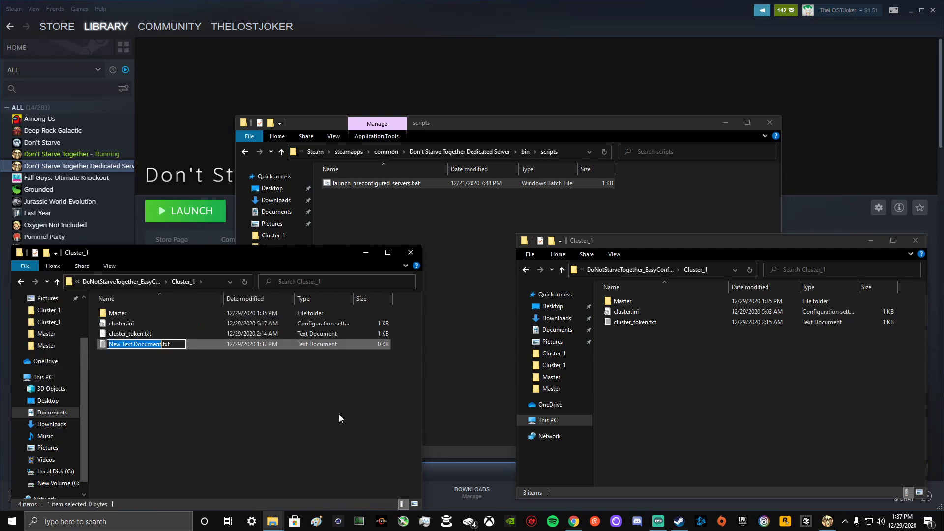
key(Return)
double_click(125, 346)
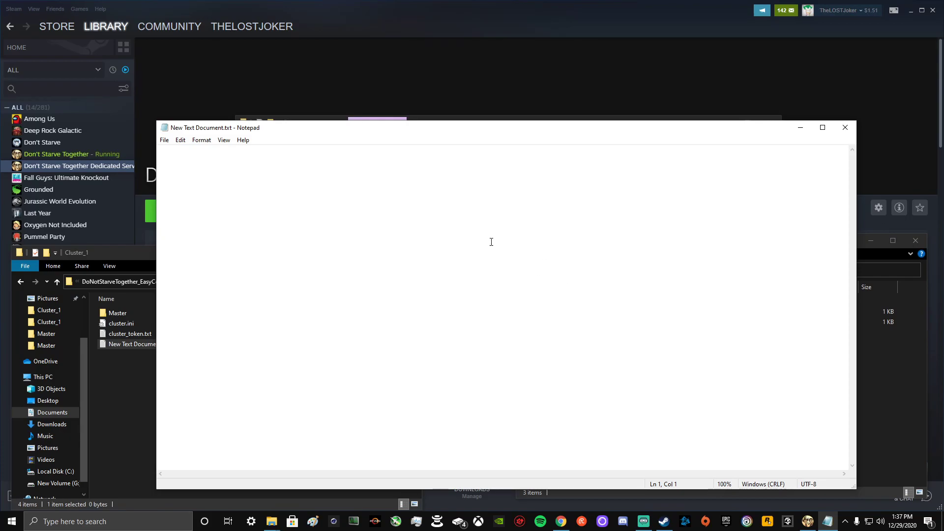
click(846, 128)
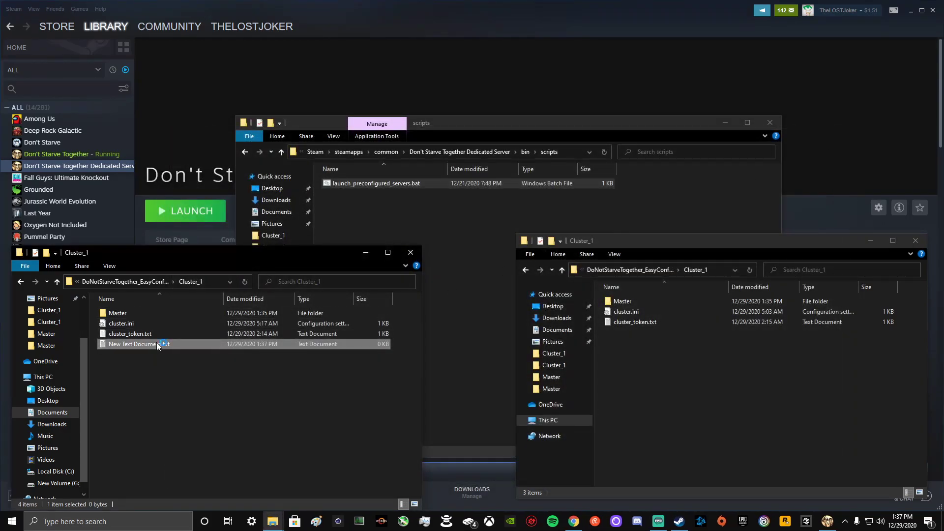
Reopen New Text Document.txt, enter placeholder text, and begin saving it under the name cluster_token in the Overworld's Cluster_1 folder
double_click(157, 343)
text(sdfvsafafasdasd)
click(164, 140)
click(192, 194)
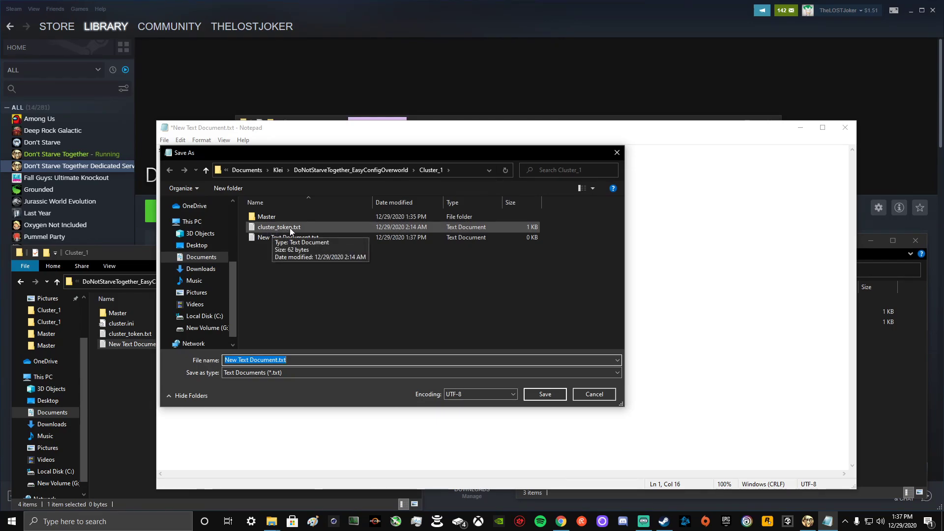
text(cl)
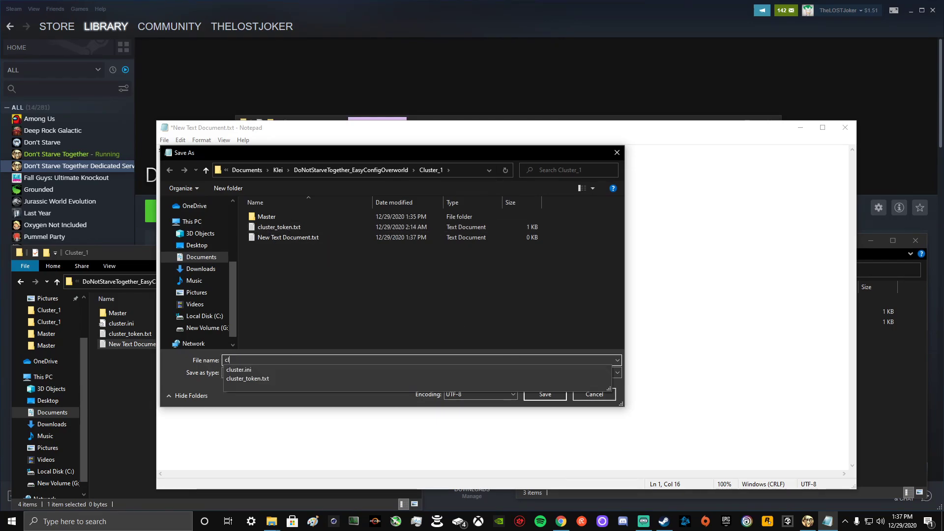
text(uster_token)
Cancel the save, discard the placeholder text, and delete New Text Document.txt from the Overworld's Cluster_1 folder
click(585, 393)
click(585, 393)
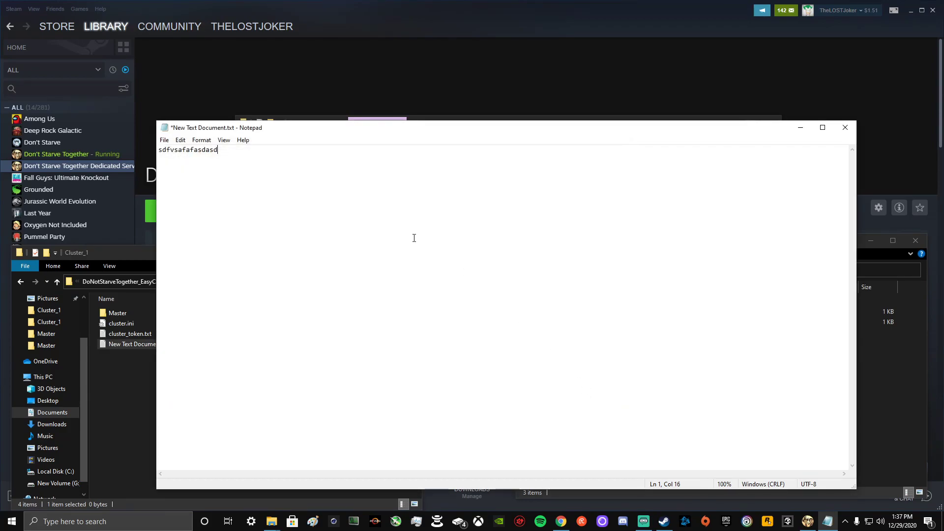
click(845, 127)
click(489, 272)
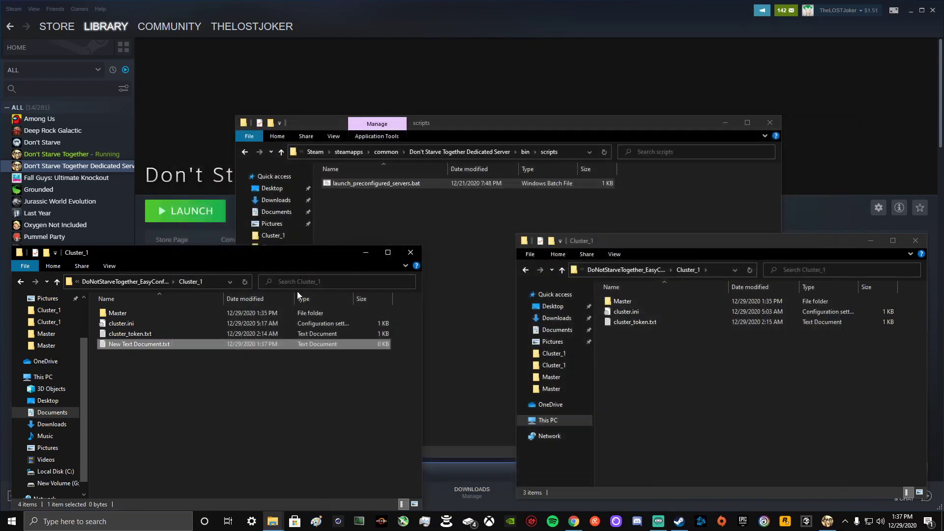
right_click(128, 343)
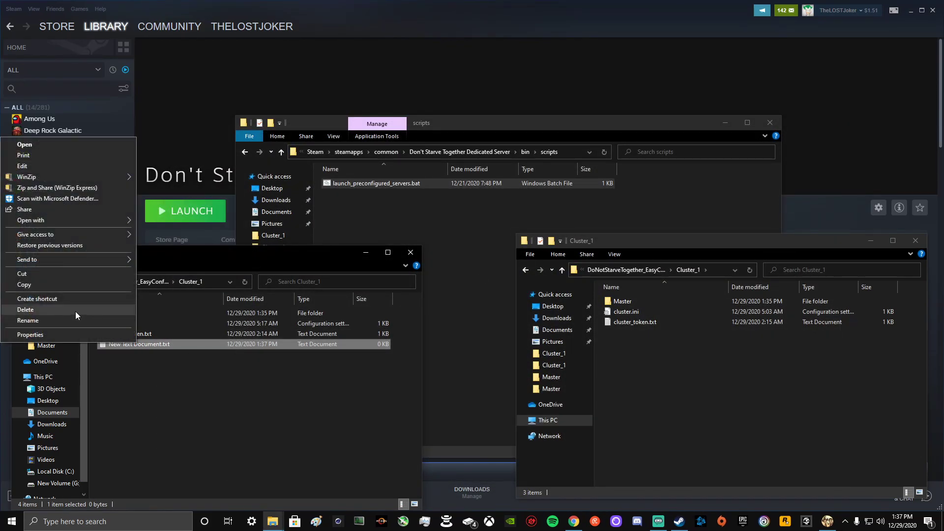
click(75, 311)
click(509, 298)
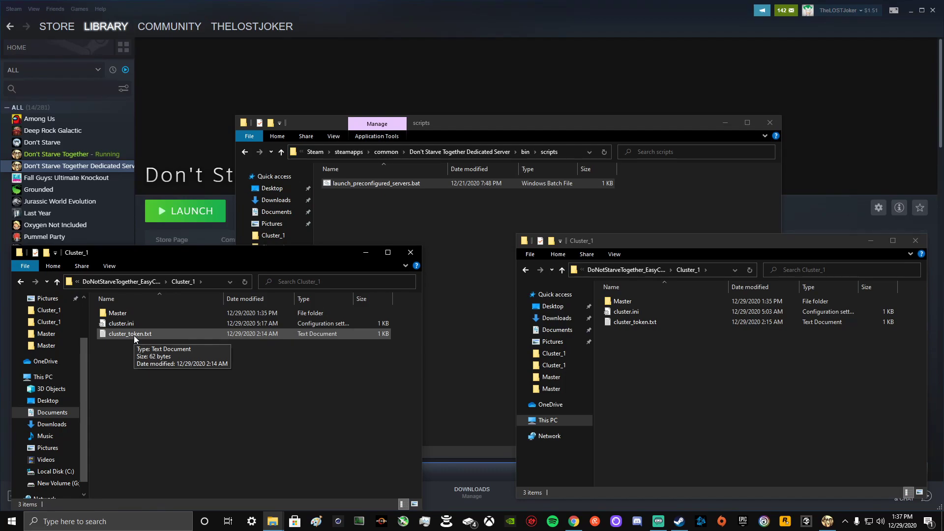
click(721, 401)
click(139, 258)
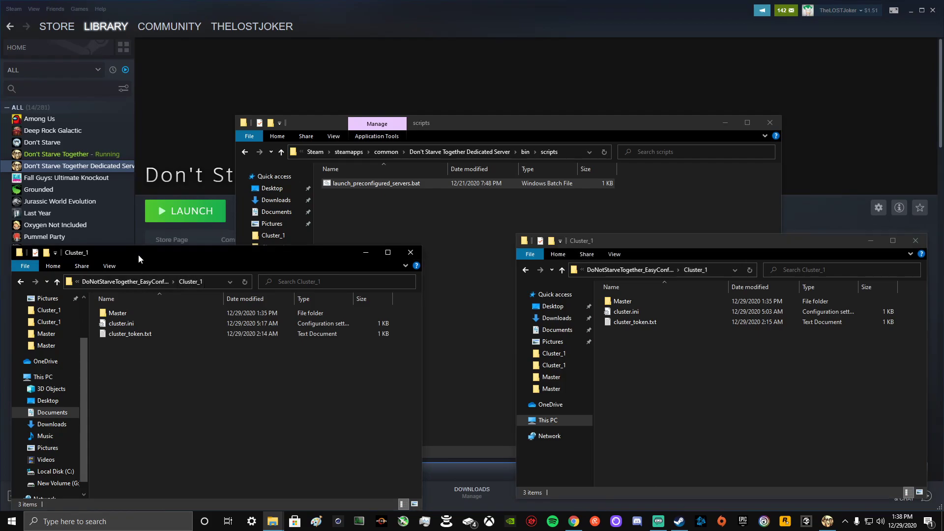
click(618, 241)
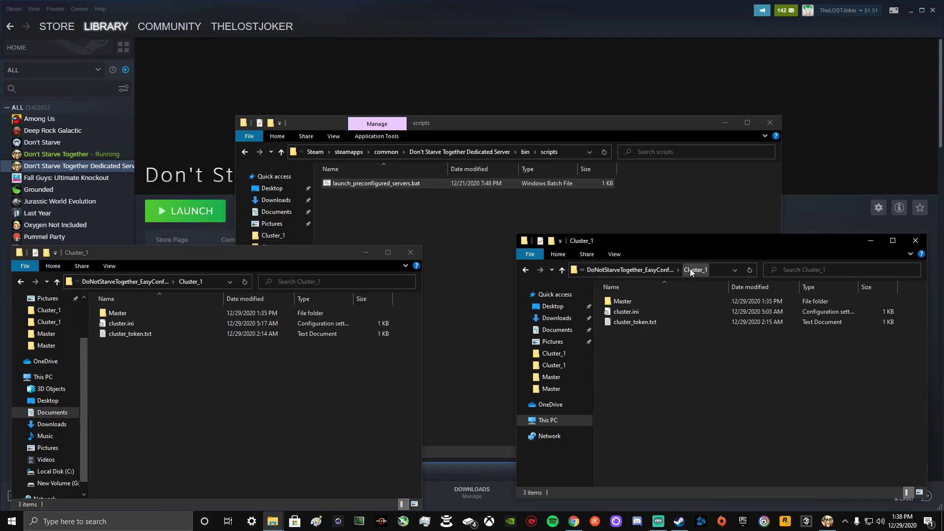
click(651, 323)
click(251, 423)
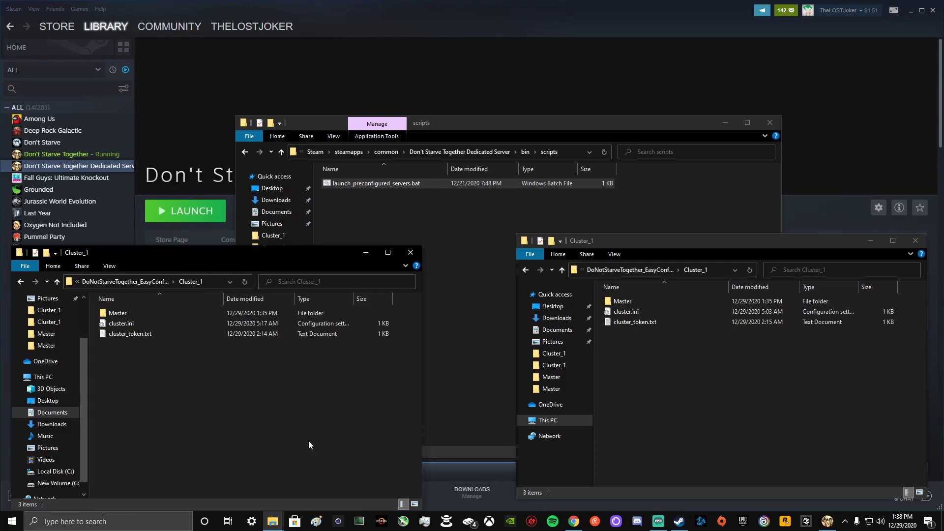
Create a new text document with its default name in the Overworld cluster's Master folder and open it in Notepad
double_click(161, 315)
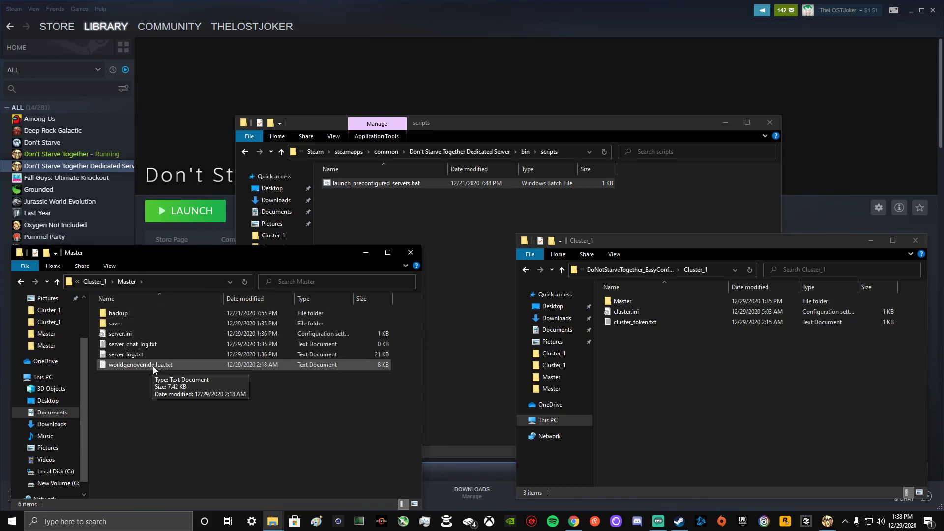
right_click(176, 390)
mouse_move(143, 367)
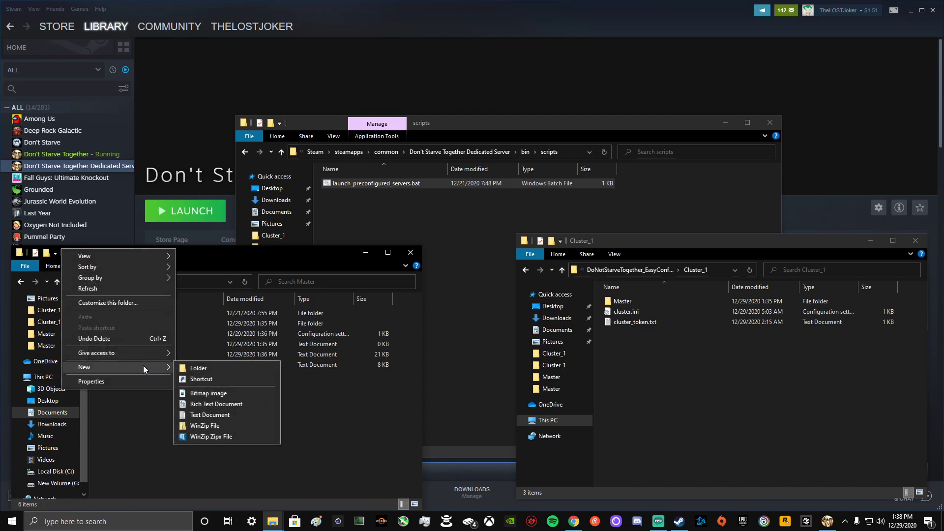
click(227, 415)
key(Return)
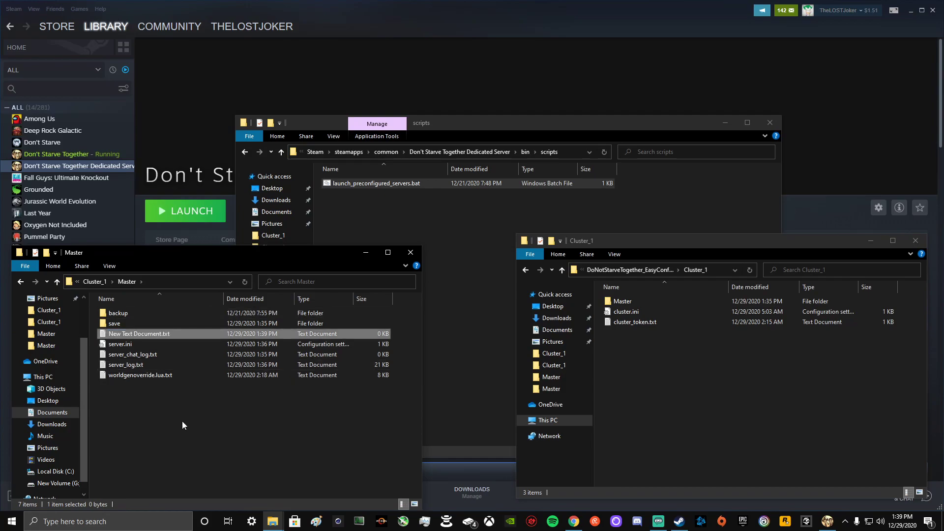
double_click(157, 337)
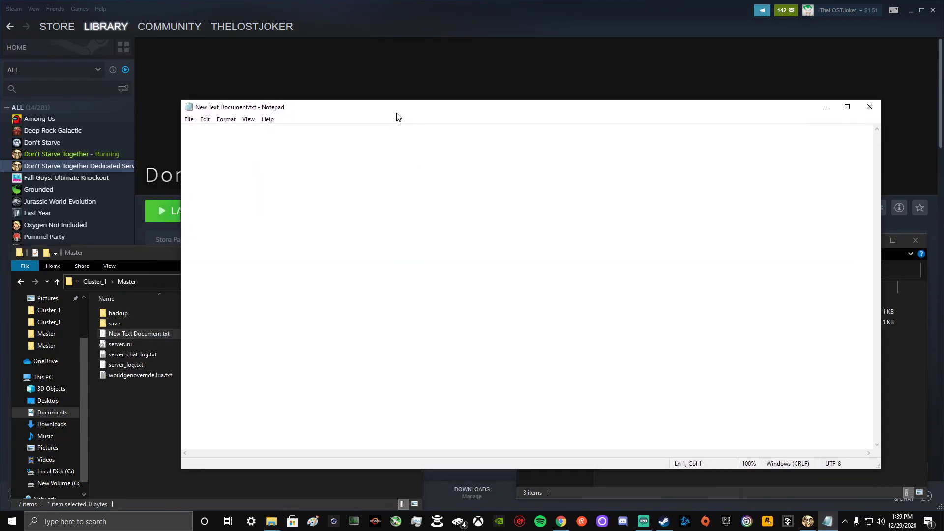
drag(397, 114, 356, 91)
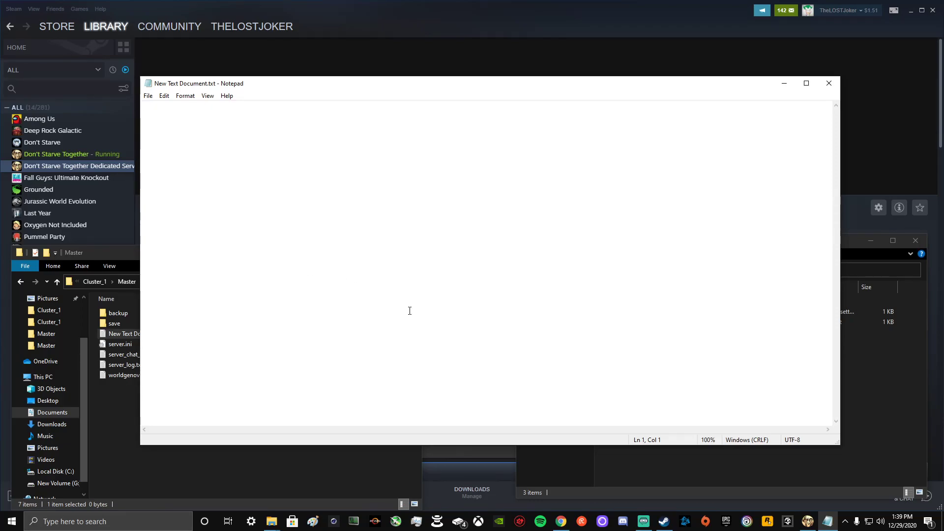
Switch to the Chrome browser and open the worldgenoverride.lua (overworld) paste on Pastebin
mouse_move(565, 524)
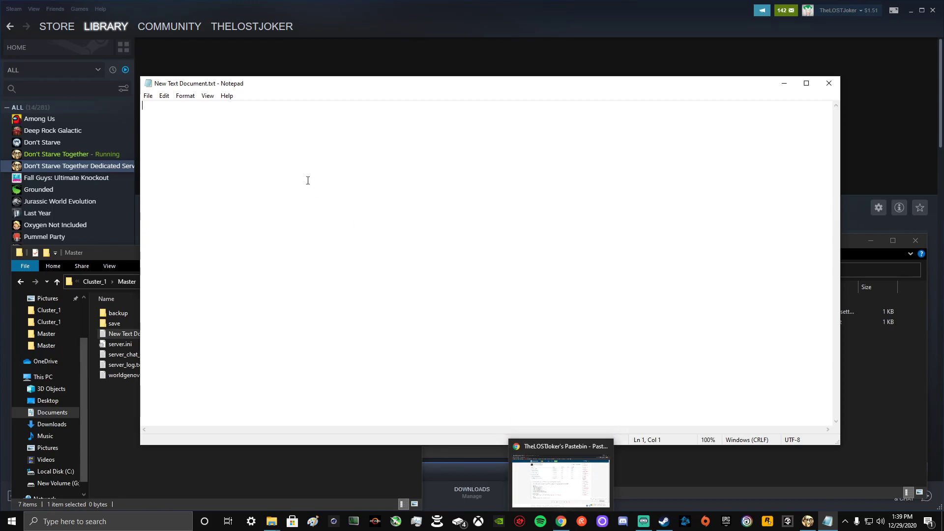
click(561, 523)
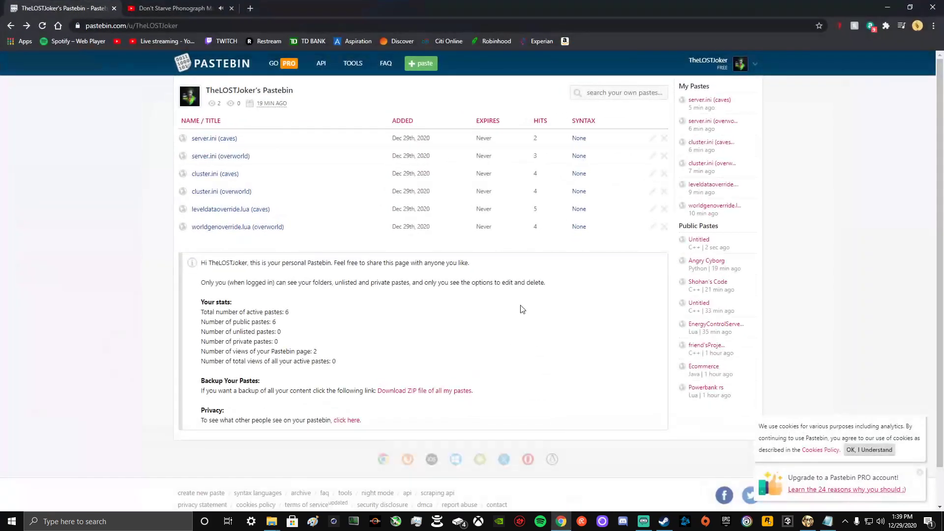
click(248, 229)
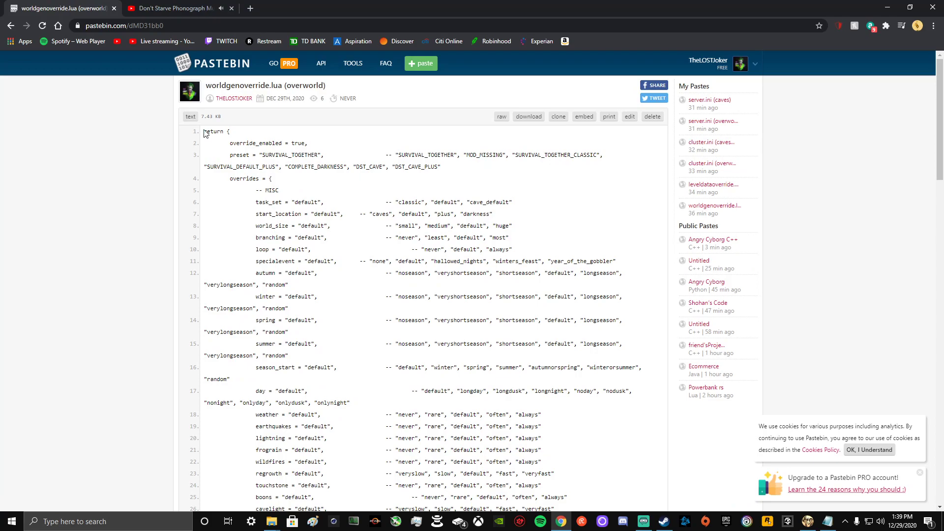
Copy the entire code of the worldgenoverride.lua (overworld) paste
scroll(484, 383, down, 10)
scroll(484, 383, down, 15)
scroll(308, 315, up, 3)
scroll(414, 295, up, 1)
scroll(415, 295, up, 3)
drag(234, 474, 208, 139)
scroll(207, 320, up, 3)
scroll(222, 170, up, 15)
right_click(235, 171)
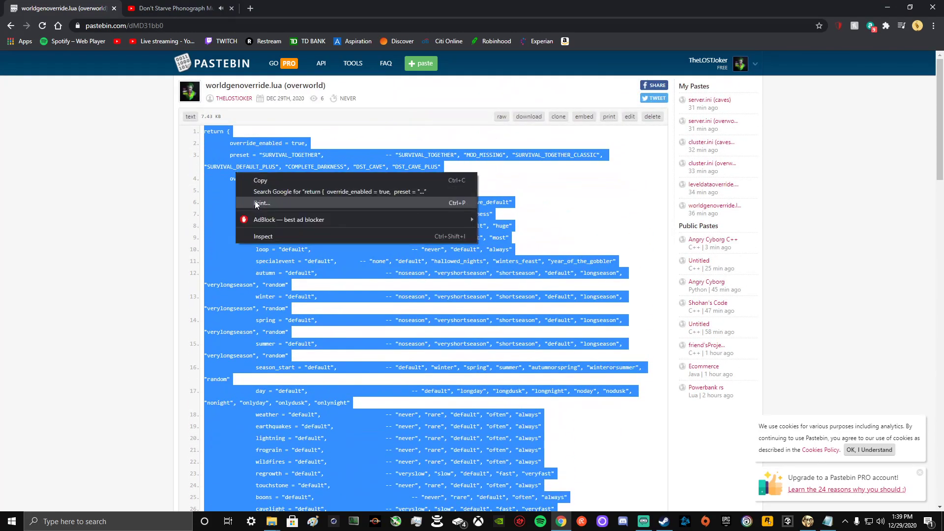
click(263, 179)
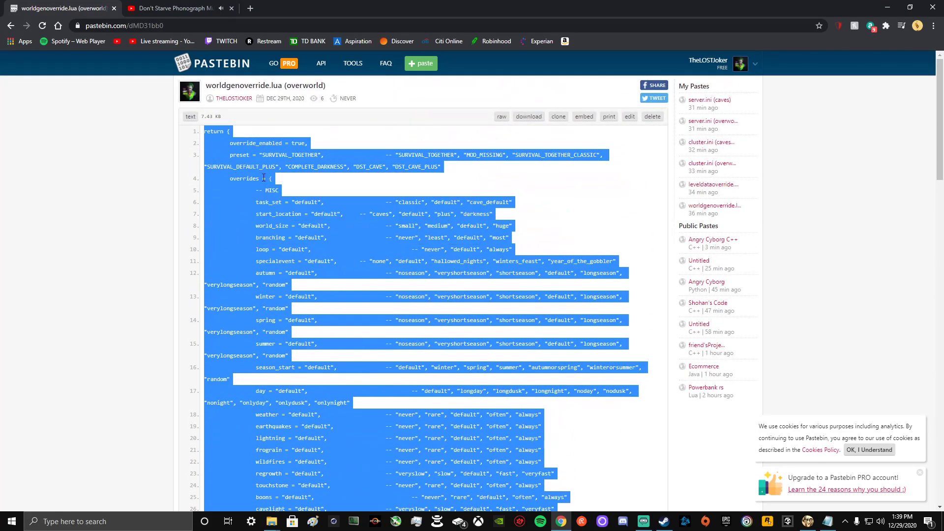
Return to Notepad, paste the copied world generation code into the blank document, and bring up Save As
click(888, 7)
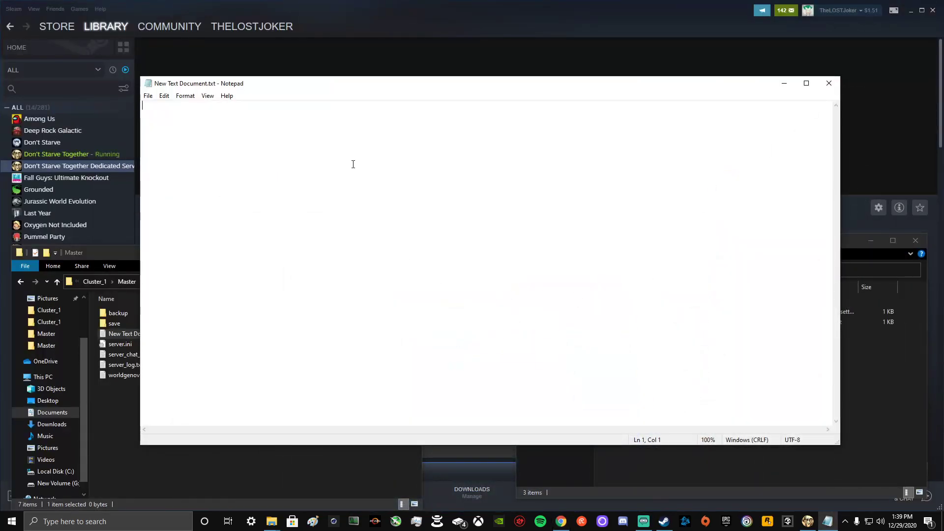
key(ctrl+v)
click(148, 96)
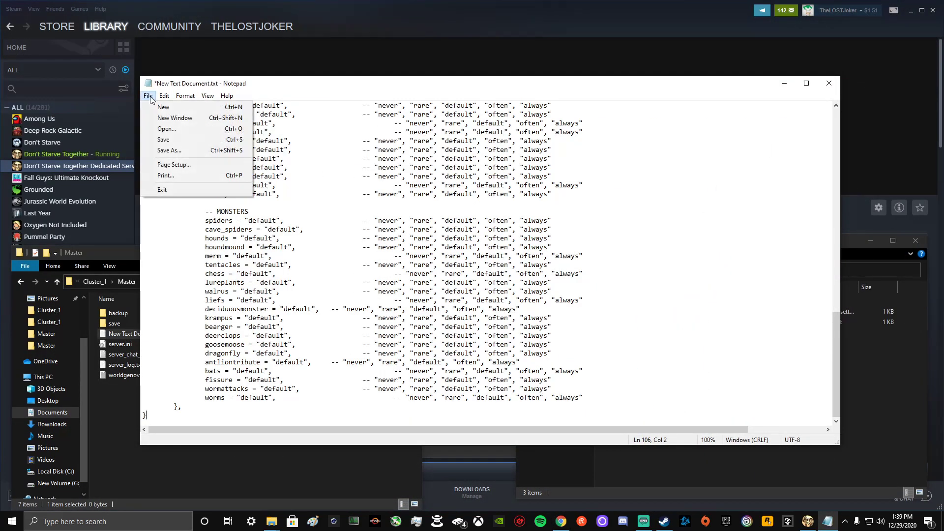
click(170, 150)
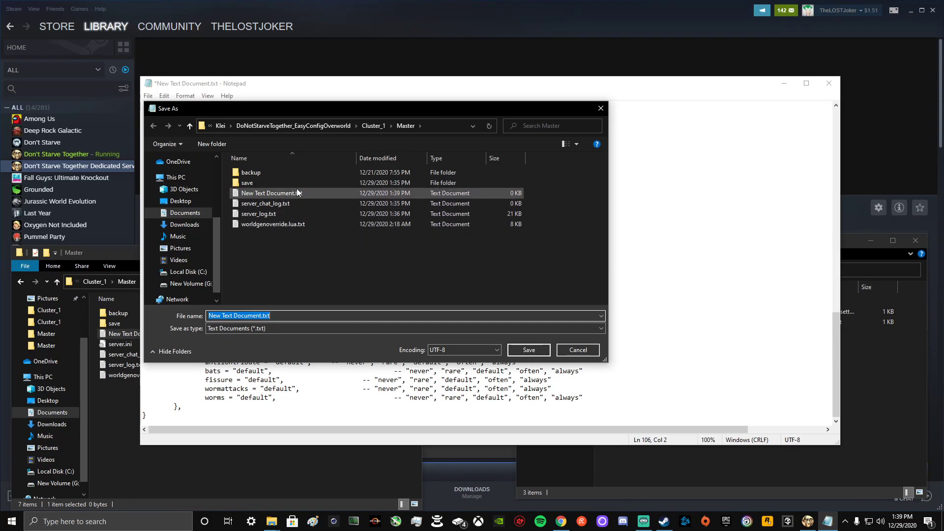
Cancel saving and close New Text Document.txt without keeping the pasted code
click(576, 350)
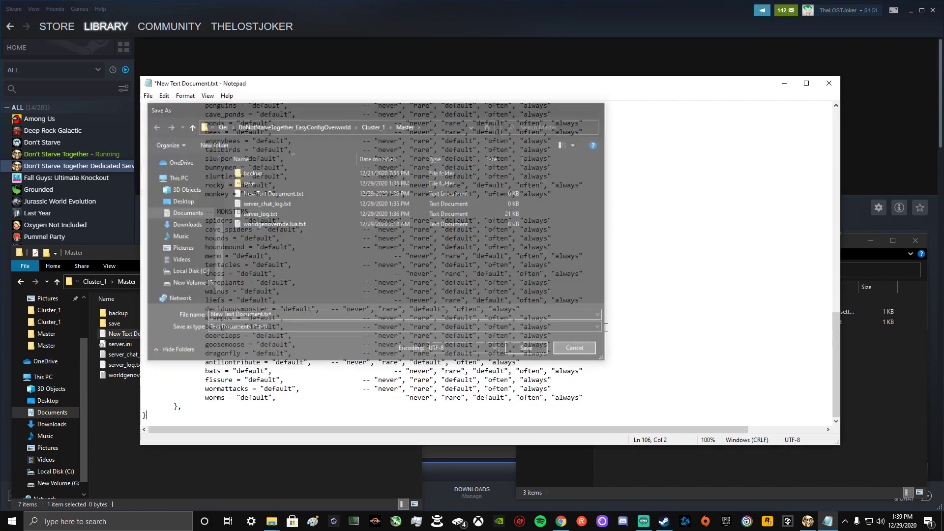
click(829, 81)
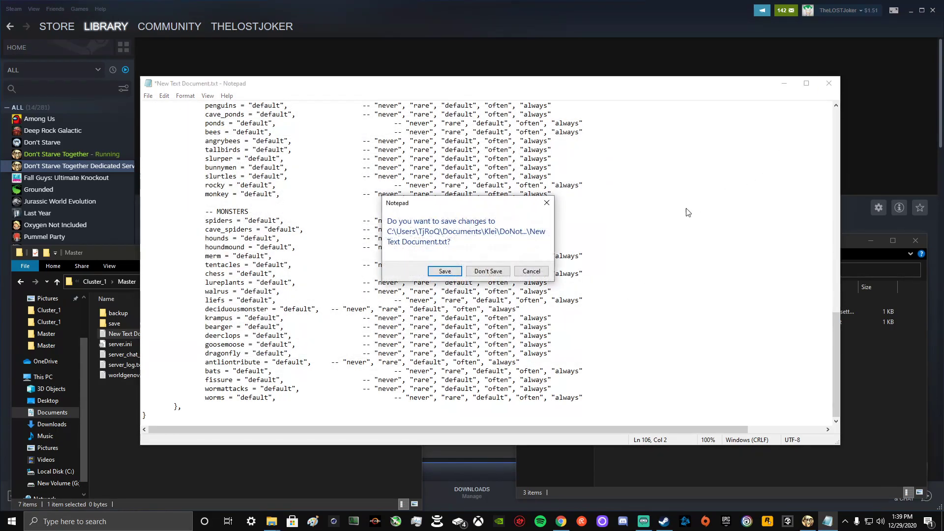
click(494, 270)
Delete New Text Document.txt from the overworld cluster's Master folder and select worldgenoverride.lua.txt
right_click(149, 333)
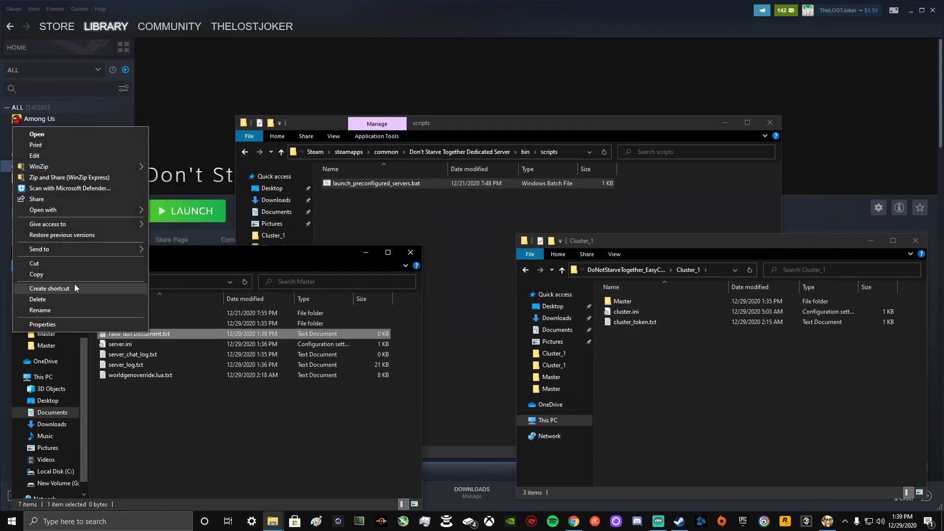
click(63, 299)
click(508, 299)
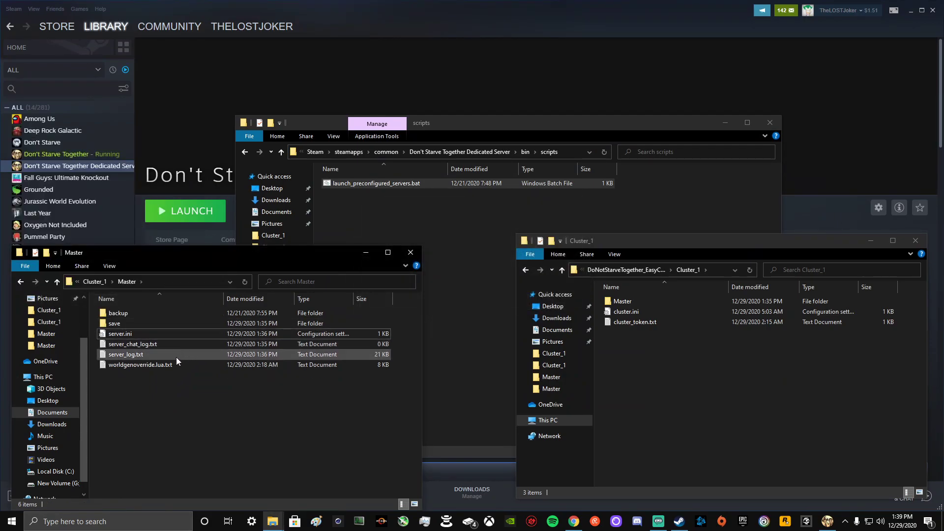
click(165, 366)
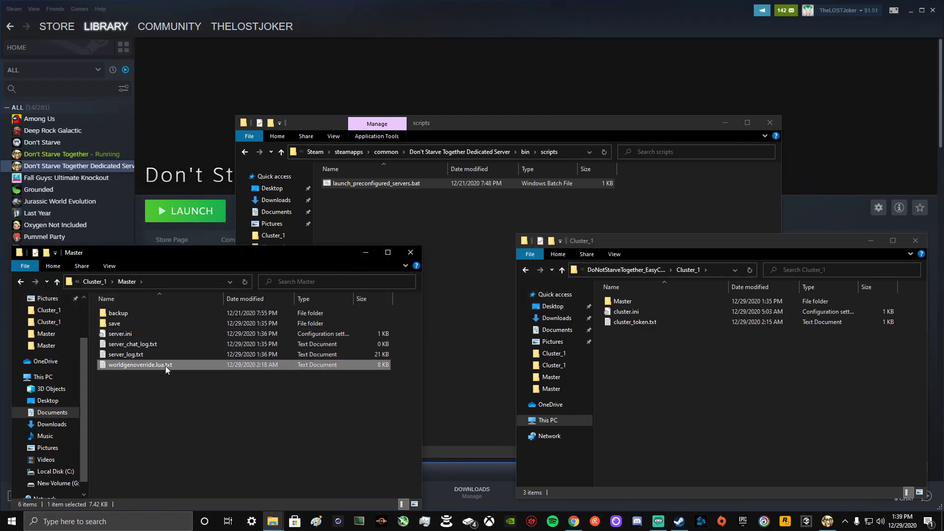
Open the Master folder of the caves cluster, and switch to Chrome to open the leveldataoverride.lua (caves) paste on Pastebin
click(667, 418)
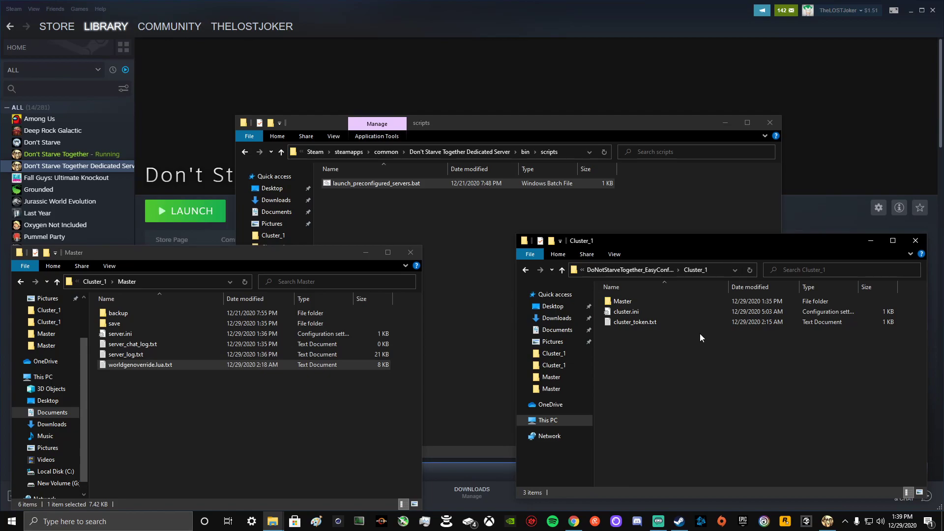
double_click(655, 301)
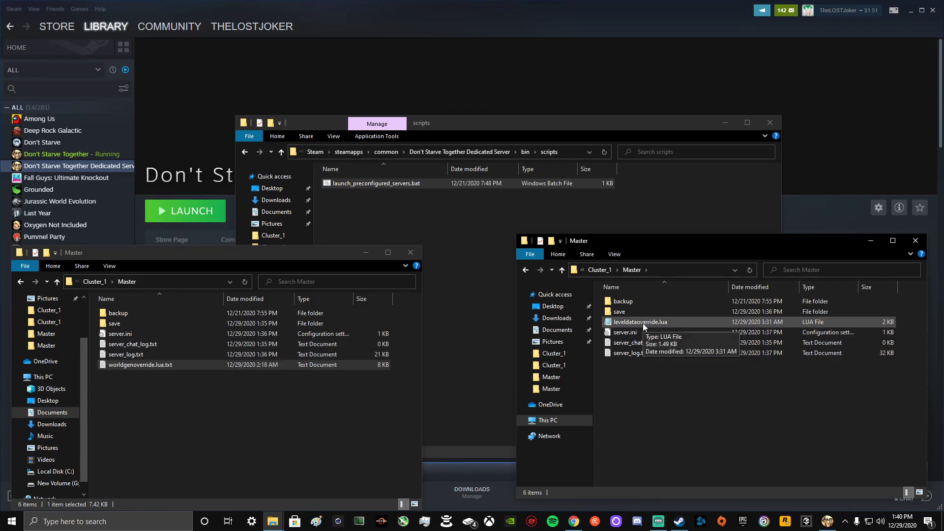
click(574, 521)
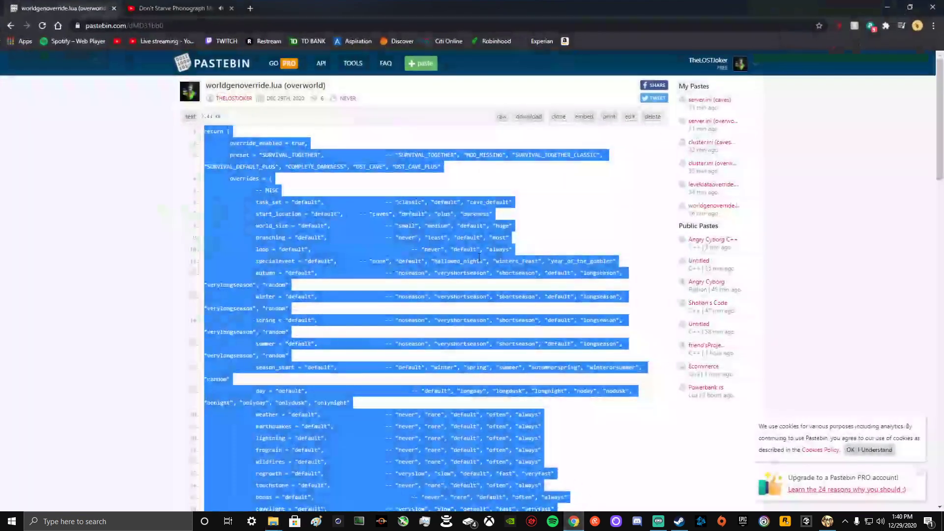
key(alt+Left)
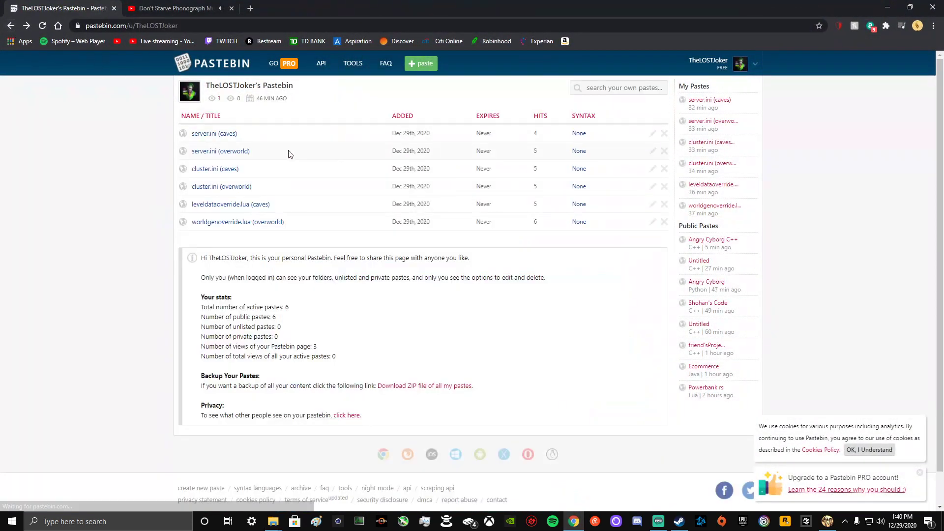
click(248, 208)
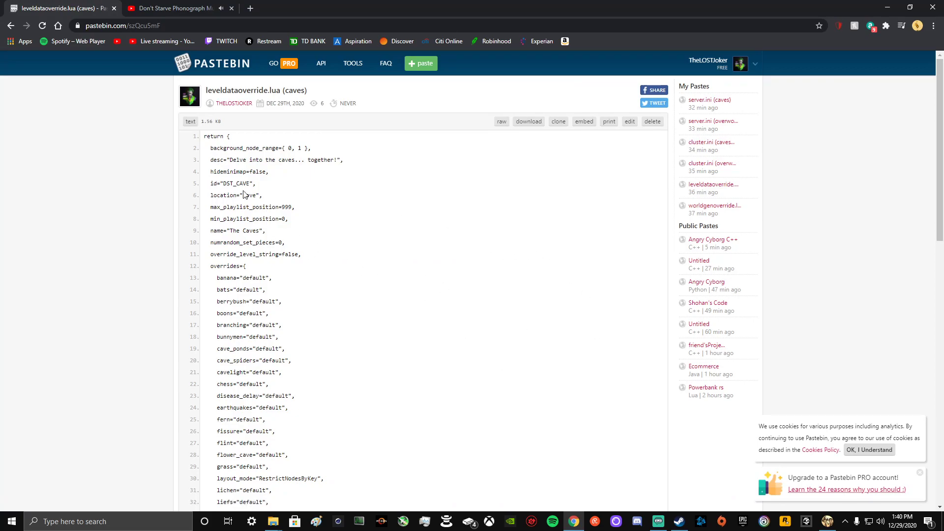
Examine the override settings in the leveldataoverride.lua (caves) paste and go back to the list of pastes
scroll(434, 286, down, 15)
scroll(344, 305, up, 6)
scroll(294, 216, up, 12)
scroll(302, 207, down, 2)
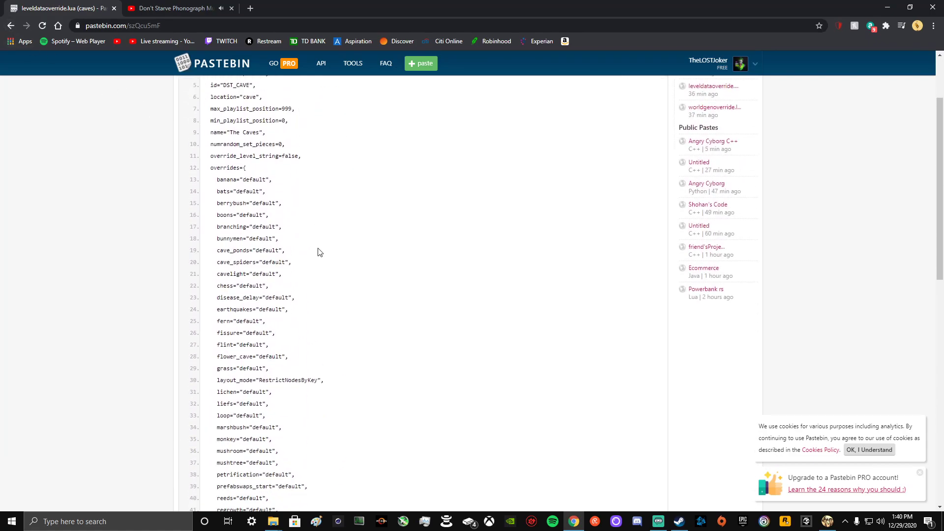
drag(216, 227, 236, 227)
scroll(295, 228, up, 2)
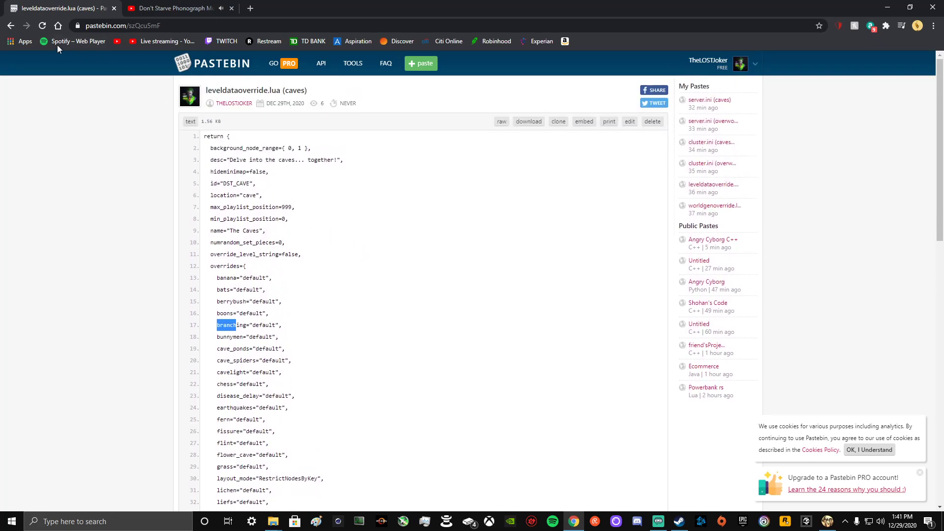
click(10, 25)
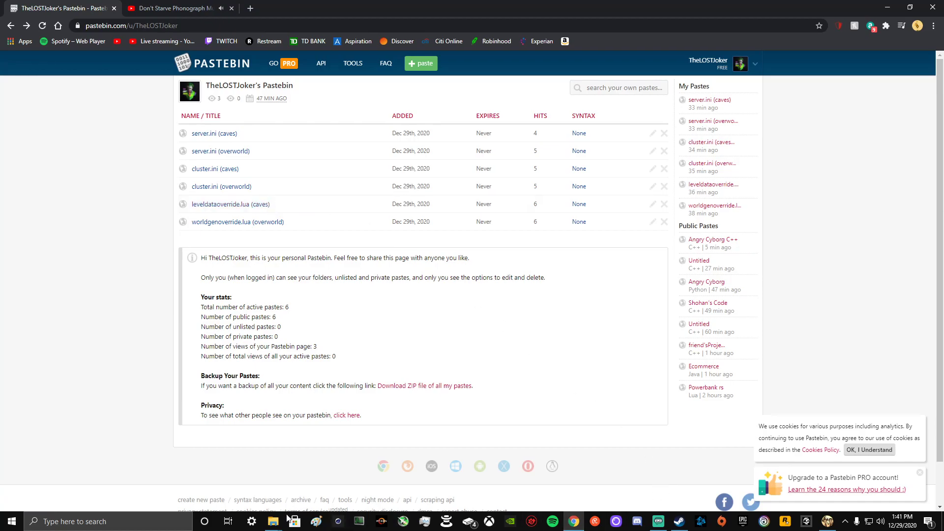
Bring both File Explorer Master windows to the front and go up to the Cluster_1 folder in the overworld one
click(273, 521)
click(306, 490)
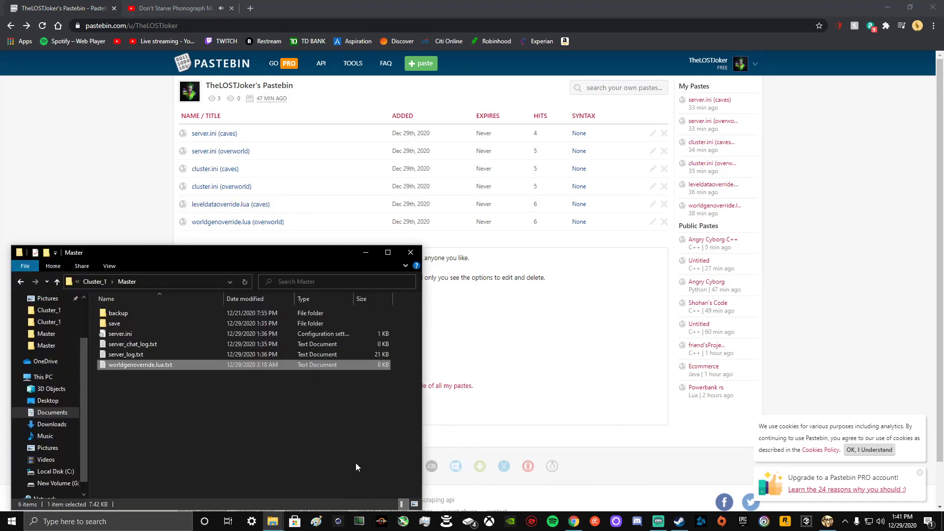
click(273, 521)
click(252, 501)
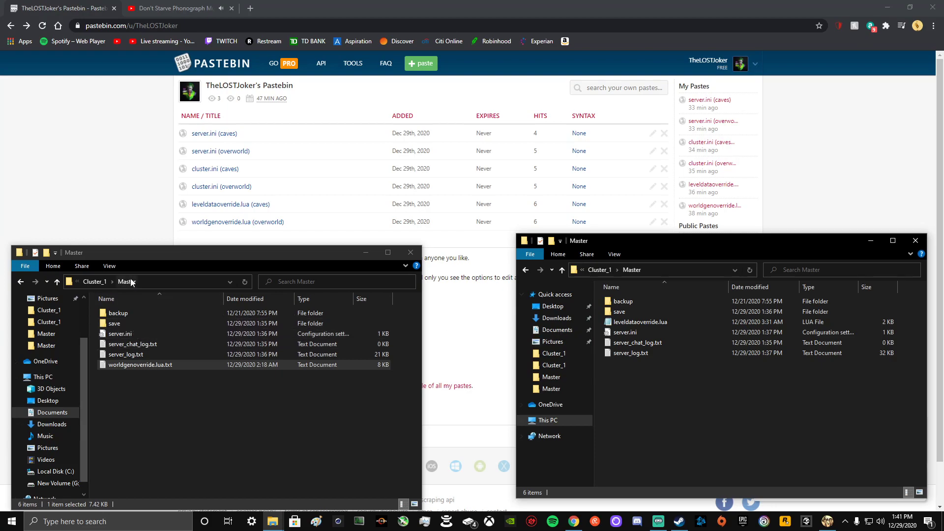
click(95, 282)
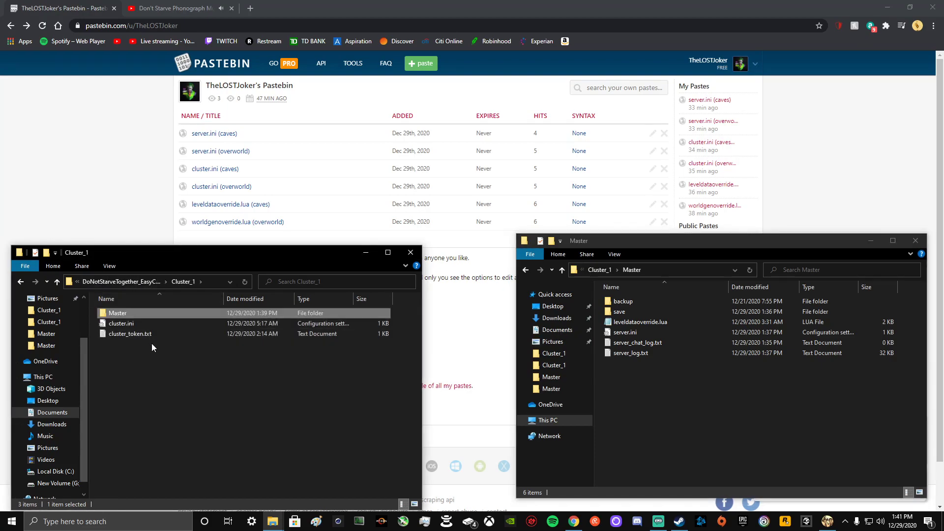